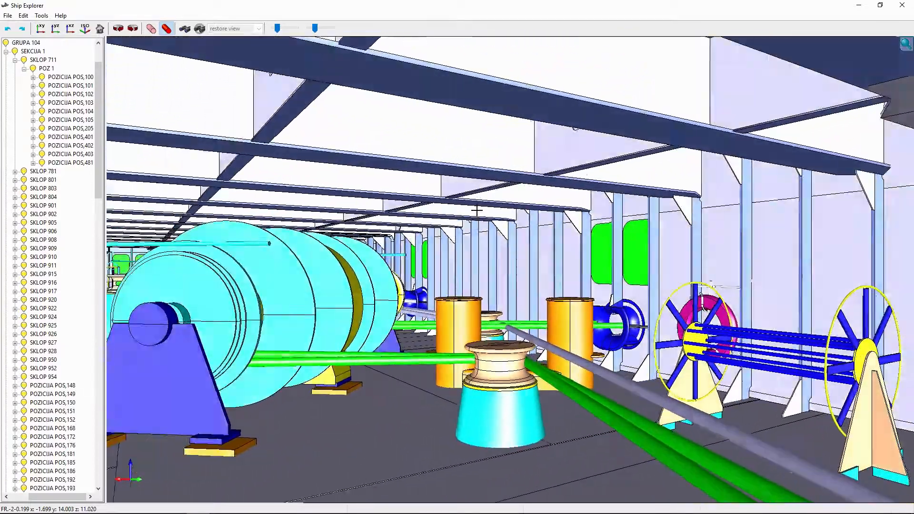
Navigate through the deck interior to examine the ladder platform and the blue fairlead beside the curved hull frames
{"action": "scroll", "coordinate": [481, 210], "scroll_direction": "up", "scroll_amount": 3}
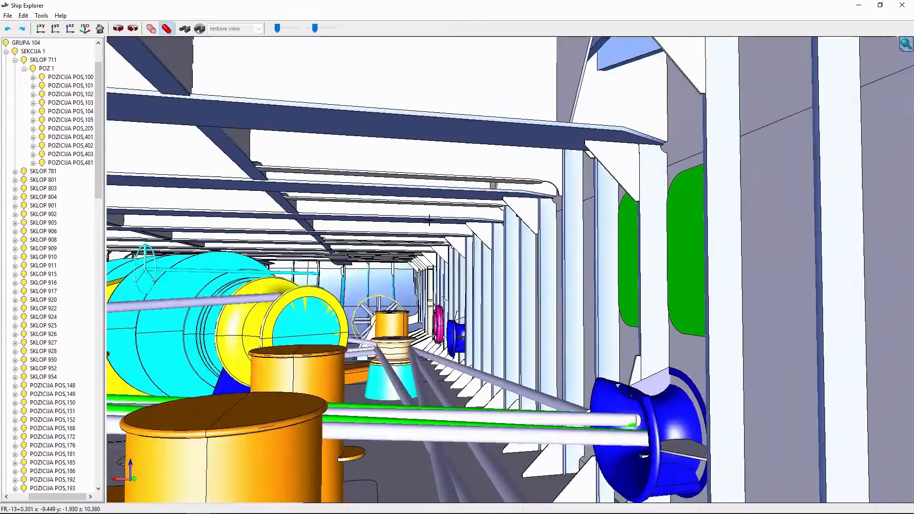
{"action": "middle_click_drag", "start_coordinate": [429, 220], "coordinate": [390, 227]}
{"action": "scroll", "coordinate": [391, 226], "scroll_direction": "up", "scroll_amount": 6}
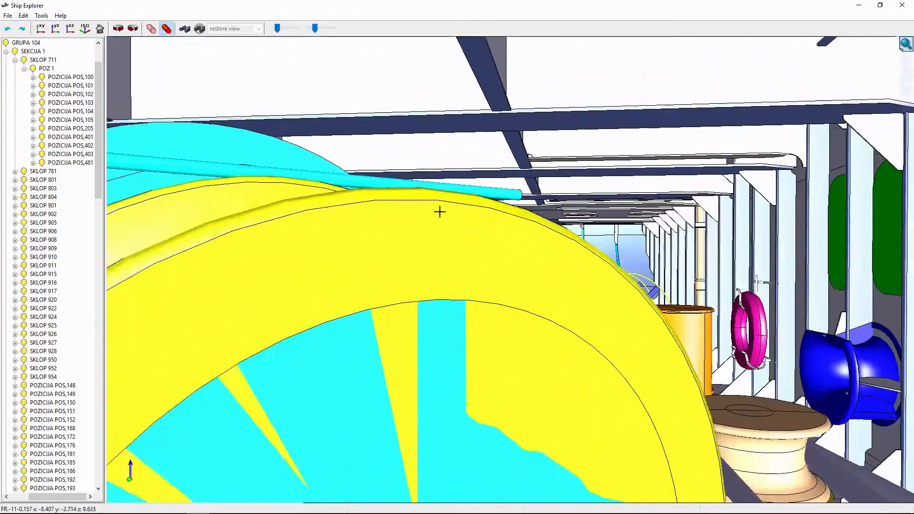
{"action": "scroll", "coordinate": [466, 204], "scroll_direction": "up", "scroll_amount": 8}
{"action": "middle_click_drag", "start_coordinate": [440, 212], "coordinate": [419, 238]}
{"action": "scroll", "coordinate": [376, 147], "scroll_direction": "up", "scroll_amount": 8}
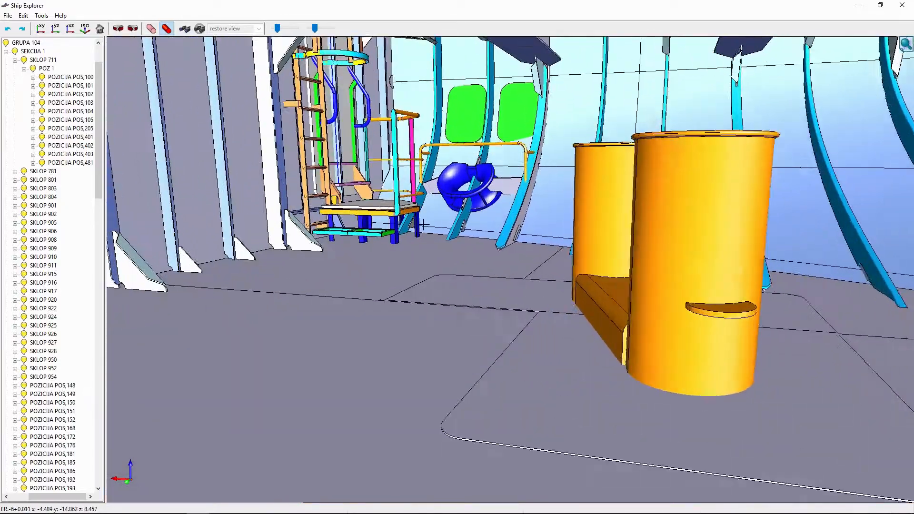
{"action": "scroll", "coordinate": [376, 147], "scroll_direction": "up", "scroll_amount": 8}
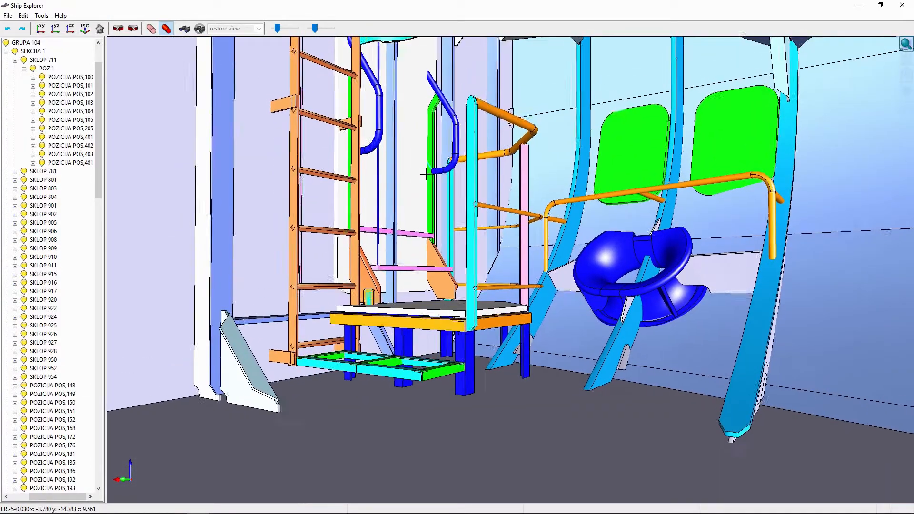
{"action": "middle_click_drag", "start_coordinate": [577, 255], "coordinate": [591, 269]}
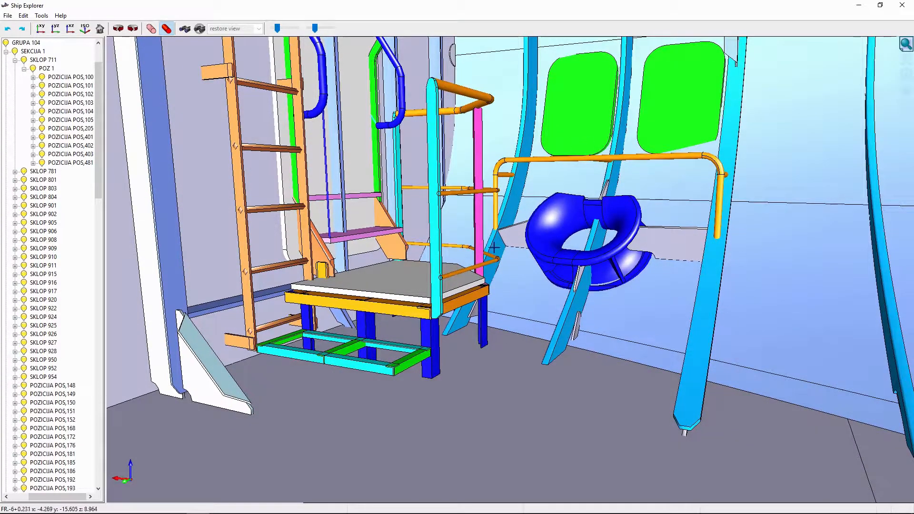
{"action": "middle_click_drag", "start_coordinate": [540, 266], "coordinate": [556, 263]}
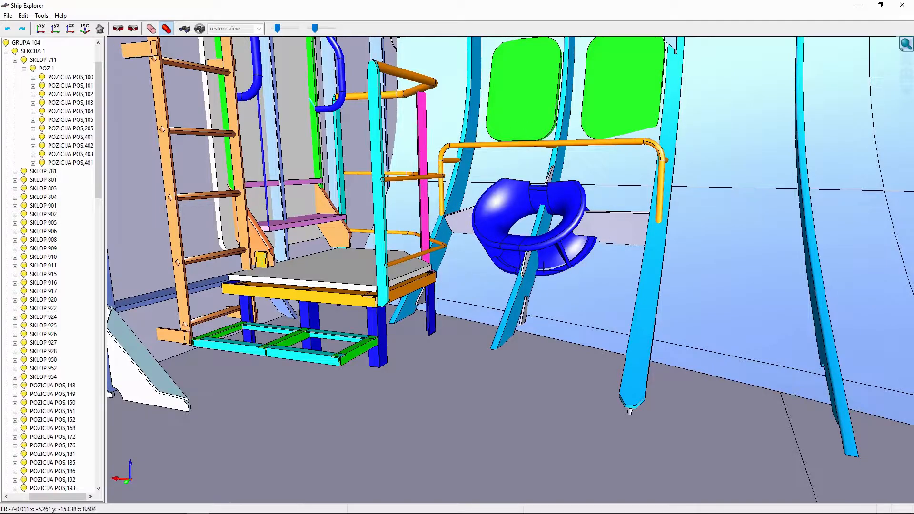
Save the current view of the platform and fairlead to the Desktop as the PNG bitmap "bitmap 1.png"
{"action": "right_click", "coordinate": [289, 148]}
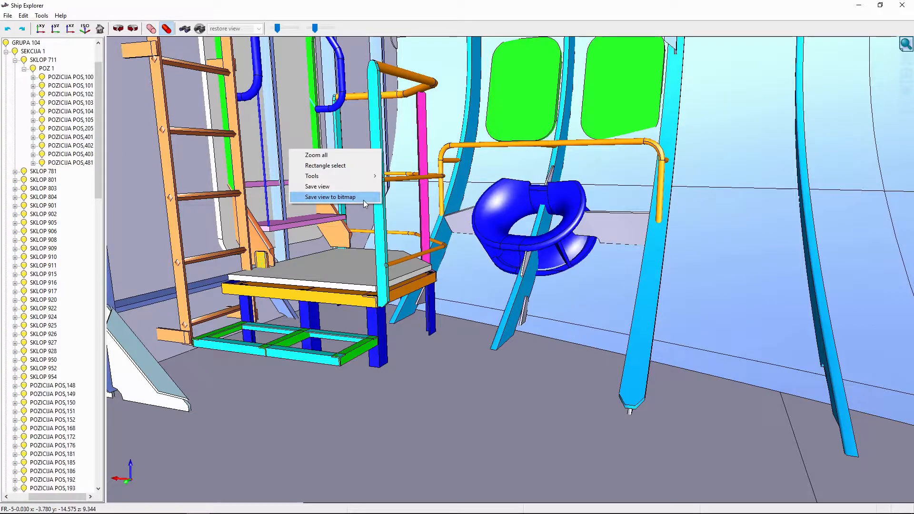
{"action": "left_click", "coordinate": [8, 16]}
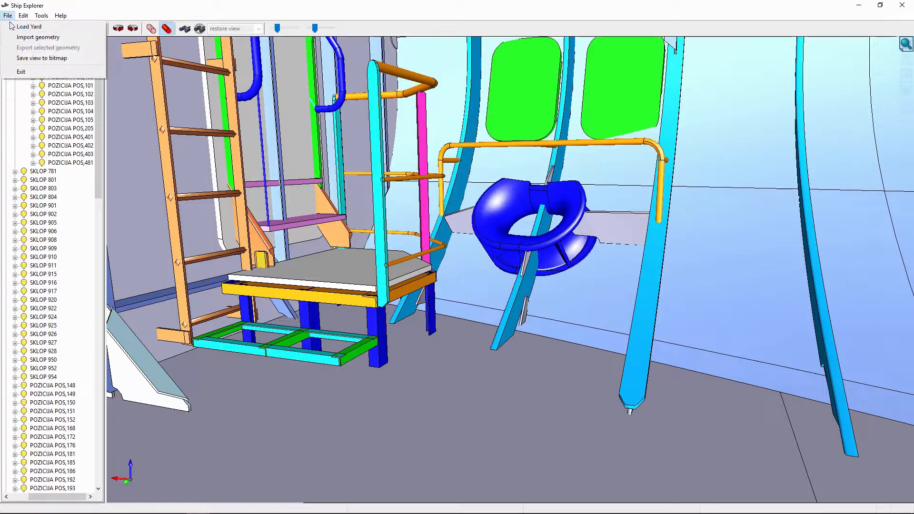
{"action": "right_click", "coordinate": [446, 202]}
{"action": "left_click", "coordinate": [475, 249]}
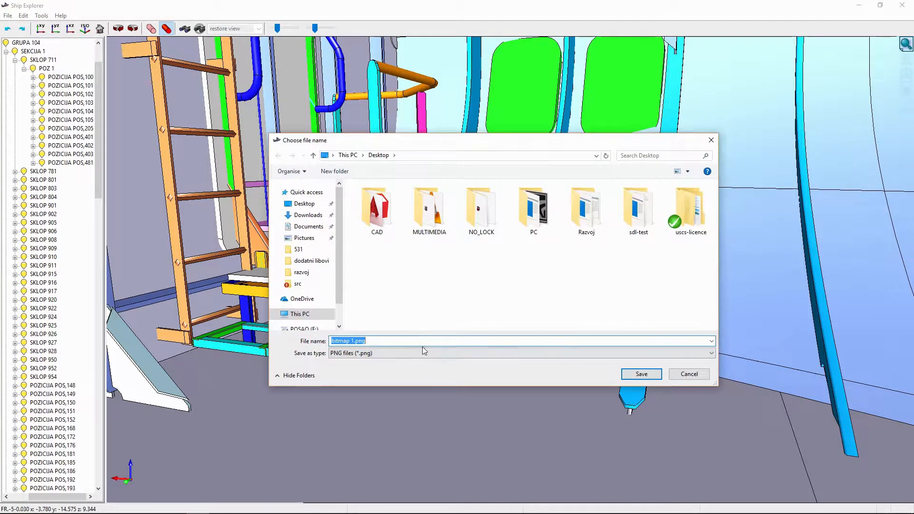
{"action": "left_click", "coordinate": [351, 341]}
{"action": "left_click", "coordinate": [643, 374]}
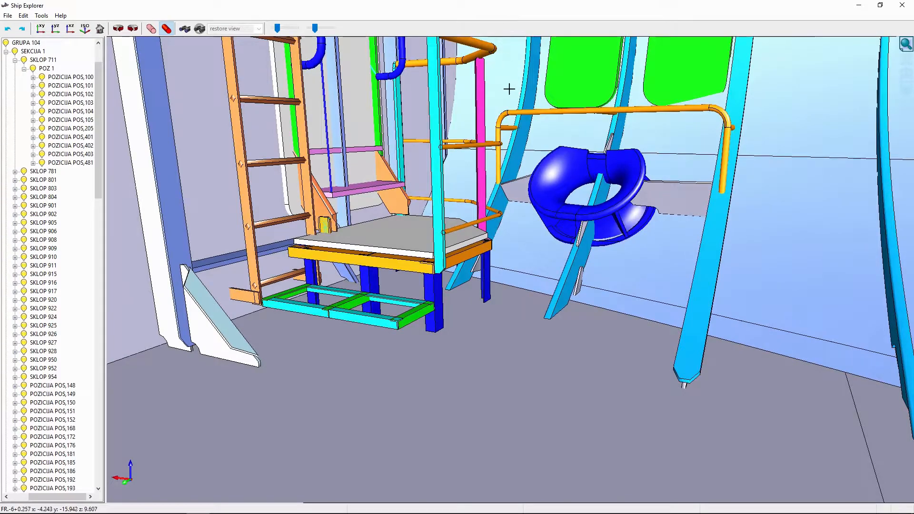
Select the blue fairlead and the surrounding hull, frame and railing geometry with a rectangle selection
{"action": "right_click", "coordinate": [508, 90]}
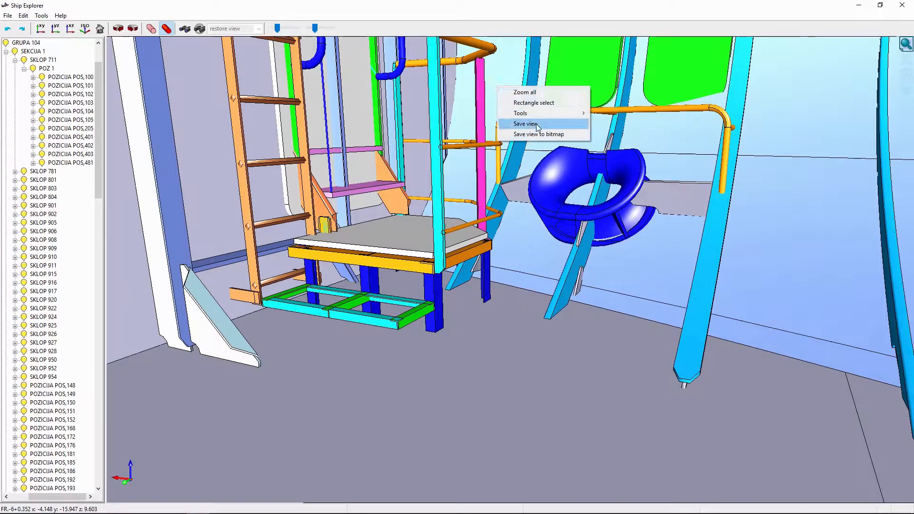
{"action": "left_click", "coordinate": [535, 103]}
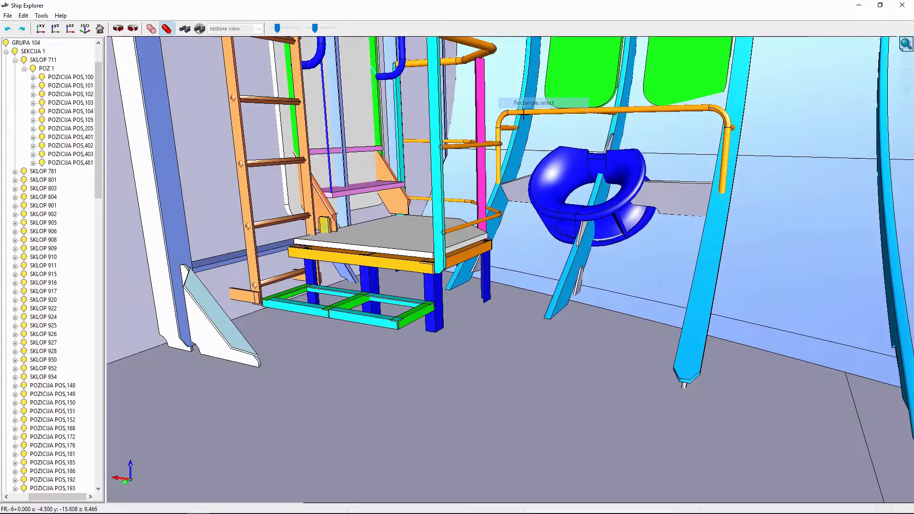
{"action": "left_click", "coordinate": [489, 119]}
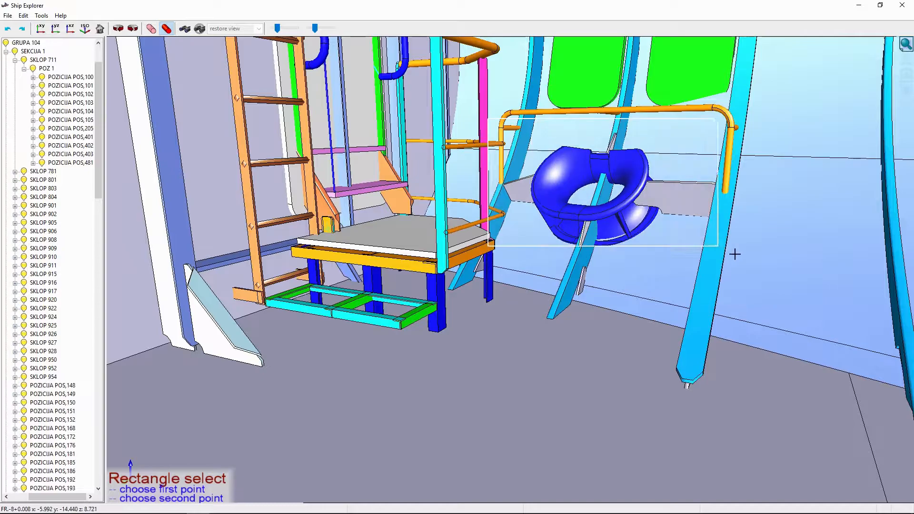
{"action": "left_click", "coordinate": [778, 332]}
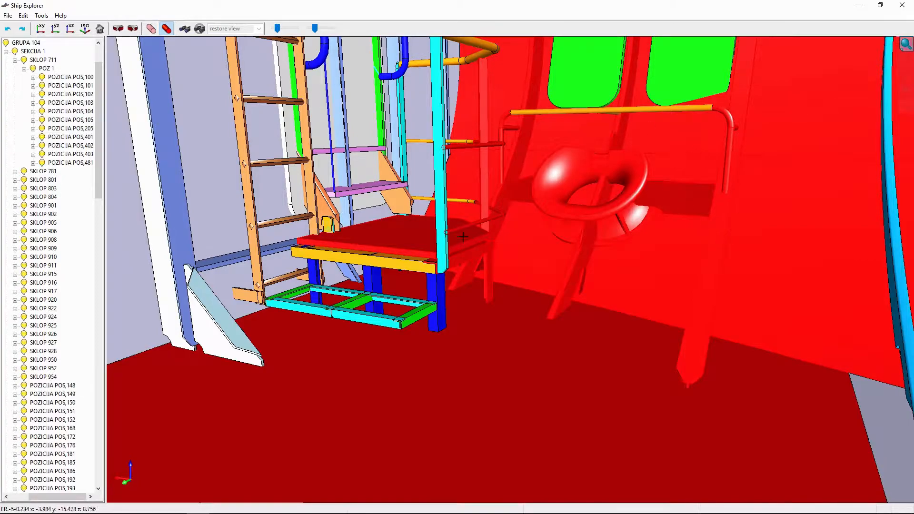
Create a sketch from the selected geometry and maximize the sketching window
{"action": "left_click", "coordinate": [41, 15]}
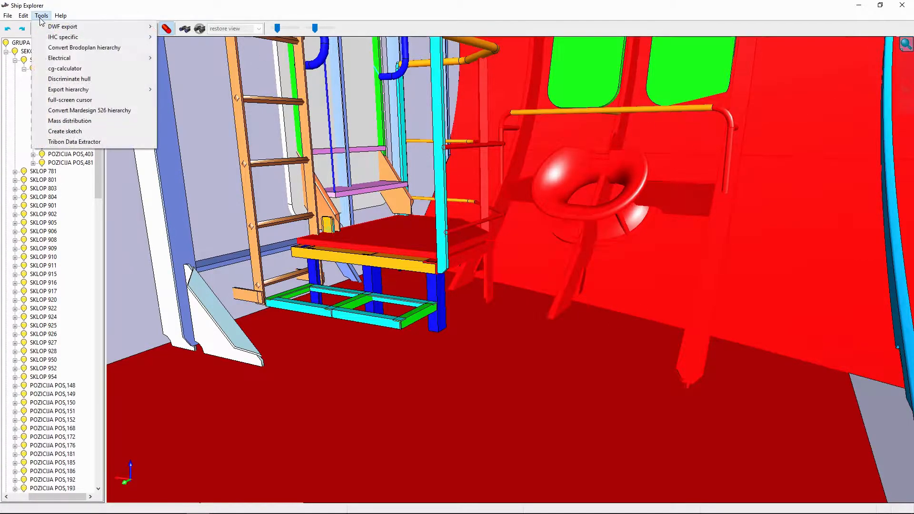
{"action": "right_click", "coordinate": [364, 160]}
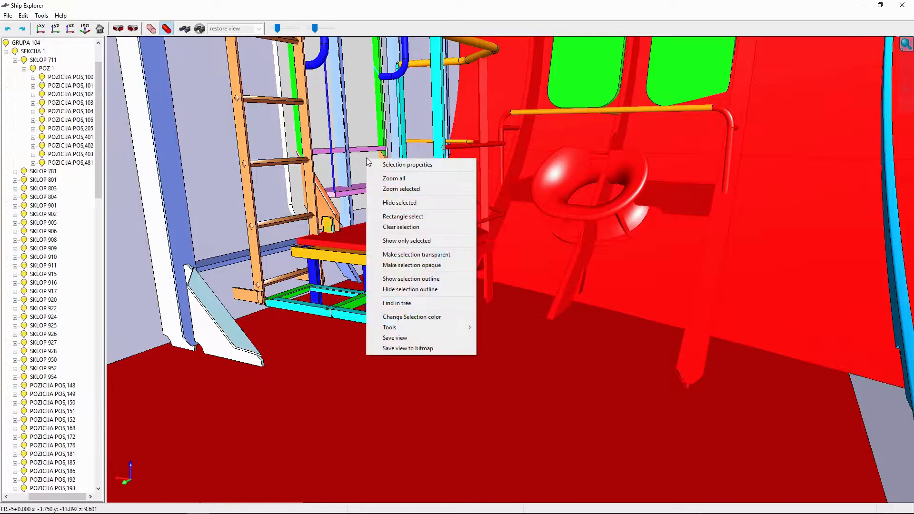
{"action": "mouse_move", "coordinate": [428, 327]}
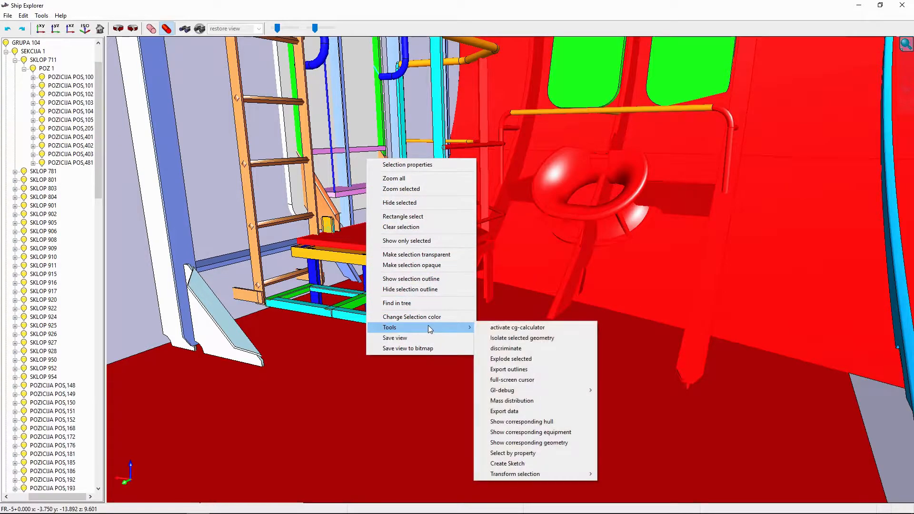
{"action": "left_click", "coordinate": [531, 464]}
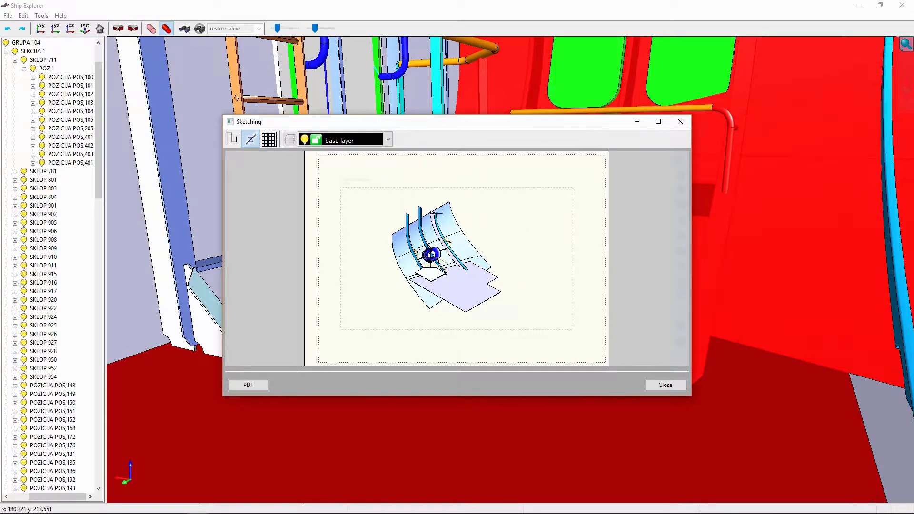
{"action": "left_click", "coordinate": [659, 122]}
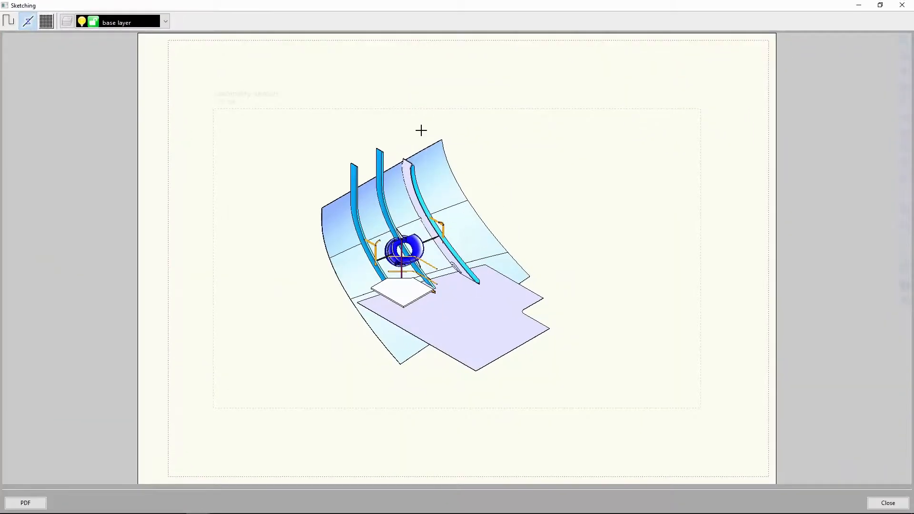
Enable 3D motions for the geometry sketch view, rotate and enlarge the model around the blue fairlead, and disable 3D motions
{"action": "left_click", "coordinate": [407, 109]}
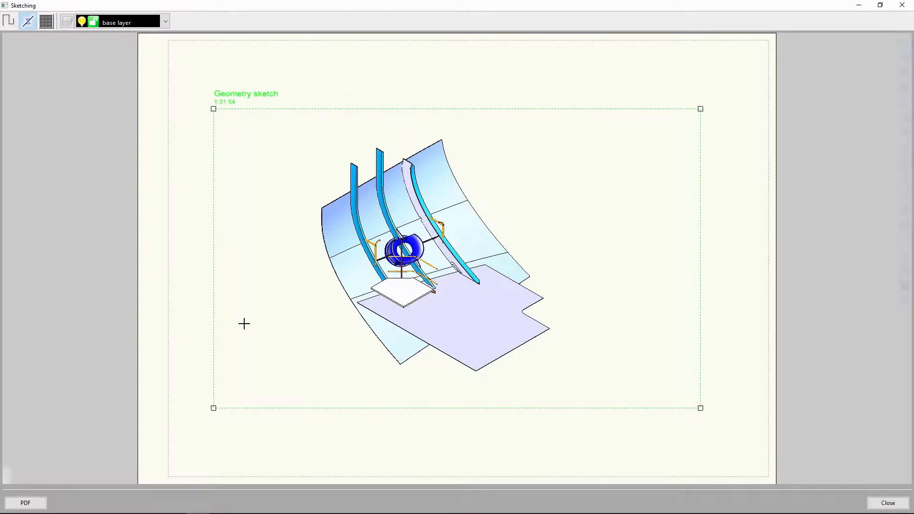
{"action": "right_click", "coordinate": [444, 217]}
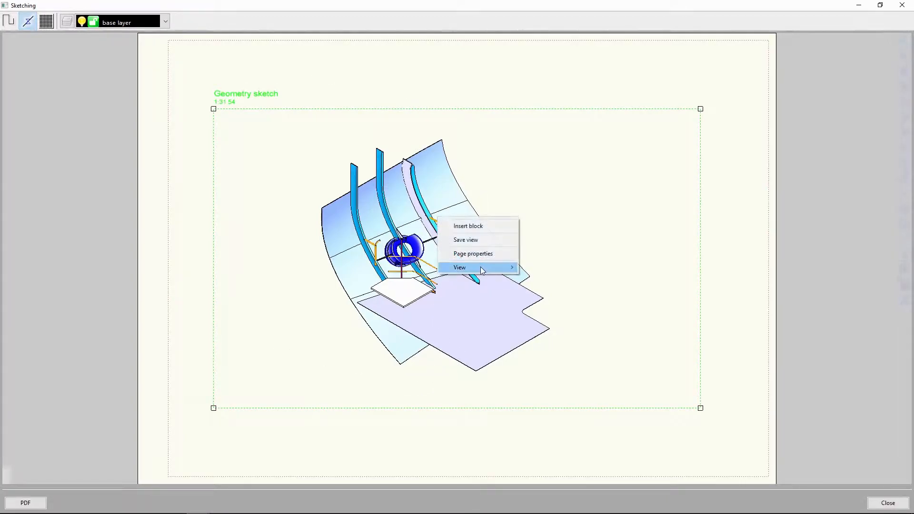
{"action": "mouse_move", "coordinate": [505, 267]}
{"action": "left_click", "coordinate": [572, 298]}
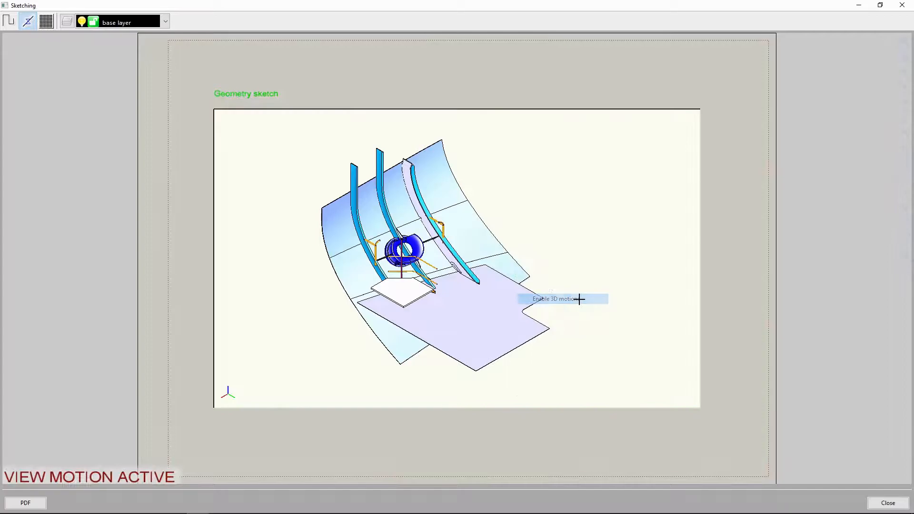
{"action": "left_click_drag", "start_coordinate": [578, 300], "coordinate": [316, 252]}
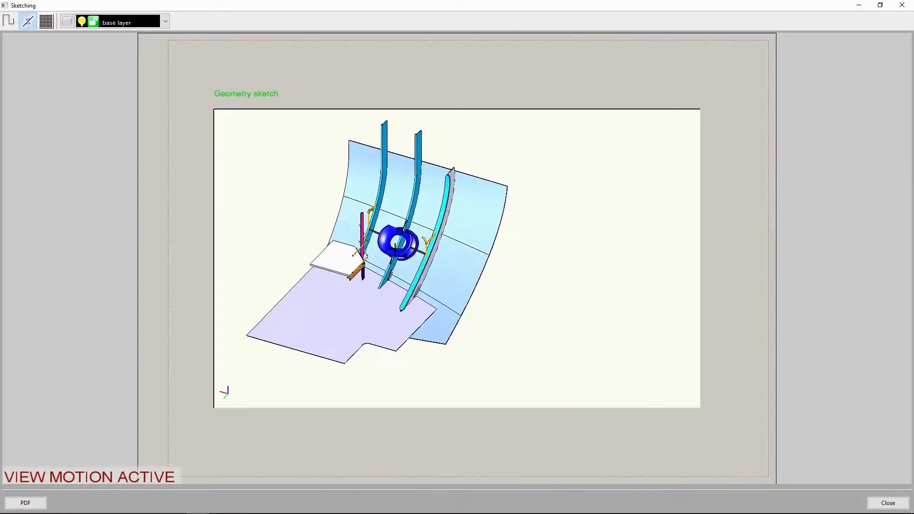
{"action": "scroll", "coordinate": [406, 238], "scroll_direction": "up", "scroll_amount": 6}
{"action": "left_click_drag", "start_coordinate": [405, 238], "coordinate": [423, 234]}
{"action": "middle_click_drag", "start_coordinate": [423, 235], "coordinate": [449, 243]}
{"action": "right_click", "coordinate": [449, 243]}
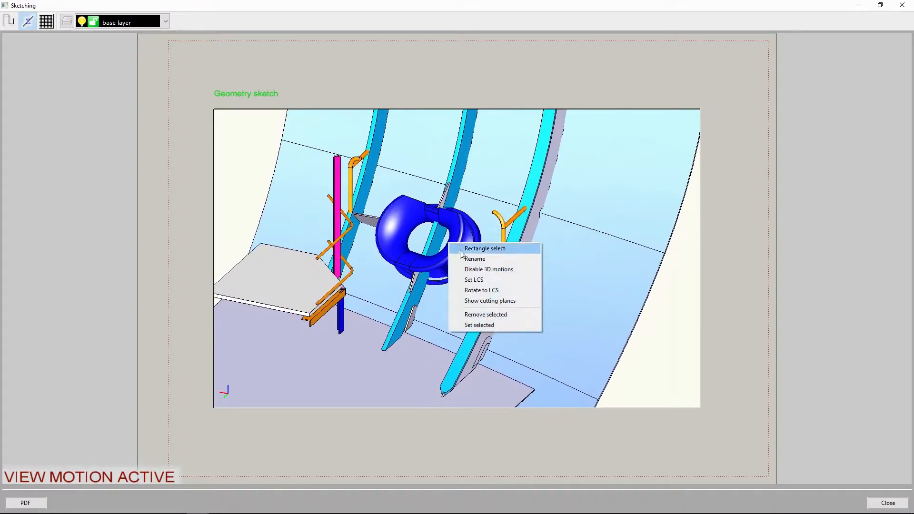
{"action": "left_click", "coordinate": [495, 270]}
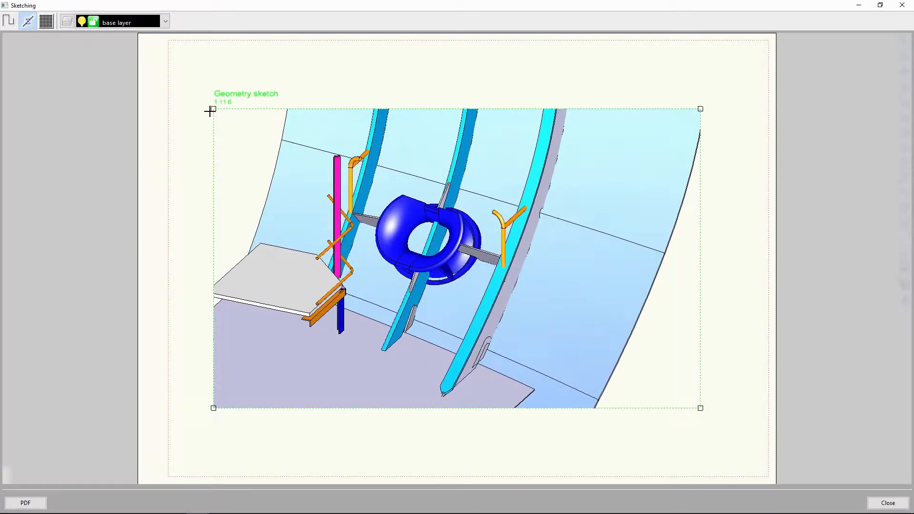
Resize the sketch view to a 1:20 scale and move it to the upper-left area of the page
{"action": "mouse_move", "coordinate": [213, 111]}
{"action": "left_mouse_down"}
{"action": "mouse_move", "coordinate": [265, 141]}
{"action": "mouse_move", "coordinate": [345, 230]}
{"action": "mouse_move", "coordinate": [373, 245]}
{"action": "mouse_move", "coordinate": [406, 195]}
{"action": "left_mouse_up"}
{"action": "scroll", "coordinate": [382, 209], "scroll_direction": "up", "scroll_amount": 5}
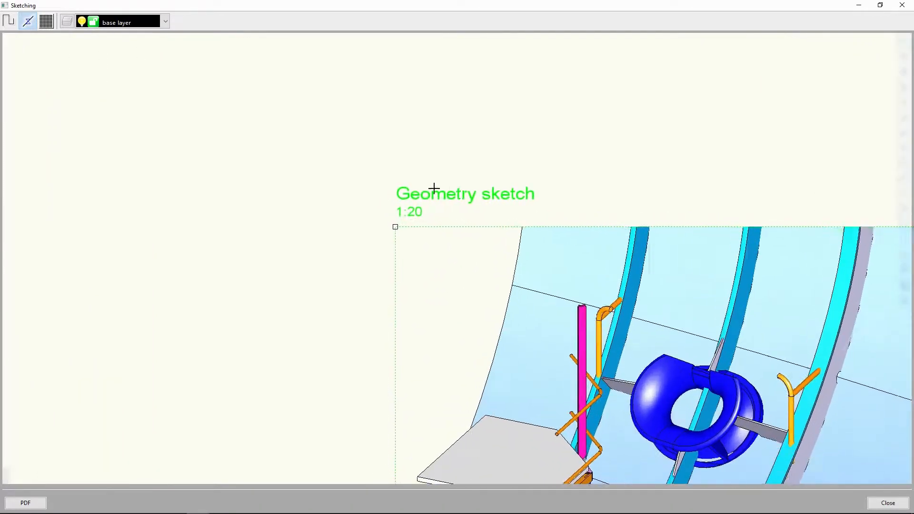
{"action": "left_click", "coordinate": [906, 41]}
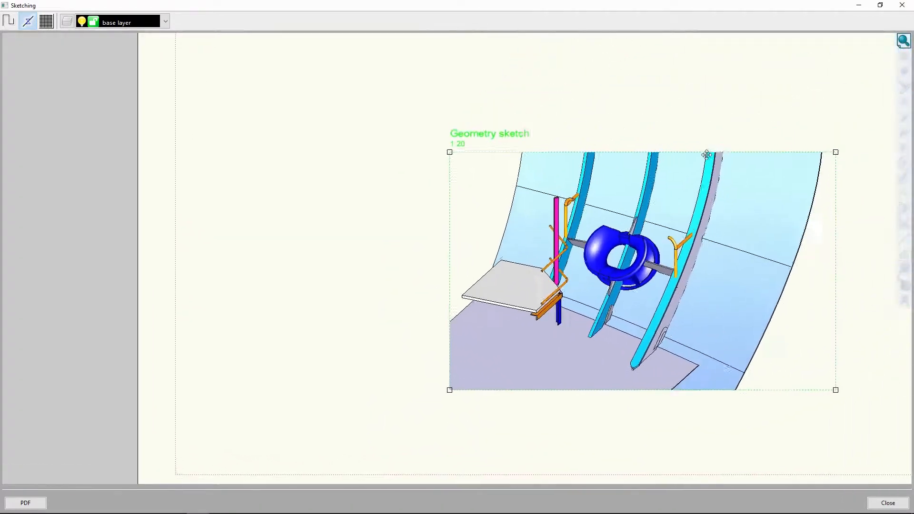
{"action": "mouse_move", "coordinate": [574, 213]}
{"action": "left_mouse_down"}
{"action": "mouse_move", "coordinate": [483, 193]}
{"action": "mouse_move", "coordinate": [394, 105]}
{"action": "left_mouse_up"}
Enable cropping on the sketch view, crop it tightly around the blue fairlead from two opposite corners, and disable cropping
{"action": "right_click", "coordinate": [369, 137]}
{"action": "mouse_move", "coordinate": [440, 188]}
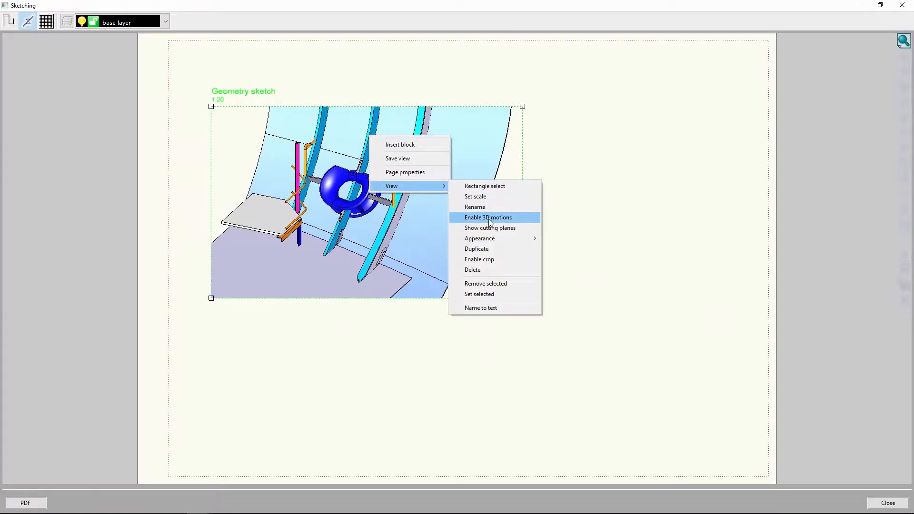
{"action": "left_click", "coordinate": [490, 259]}
{"action": "mouse_move", "coordinate": [520, 305]}
{"action": "left_mouse_down"}
{"action": "mouse_move", "coordinate": [500, 284]}
{"action": "mouse_move", "coordinate": [422, 255]}
{"action": "left_mouse_up"}
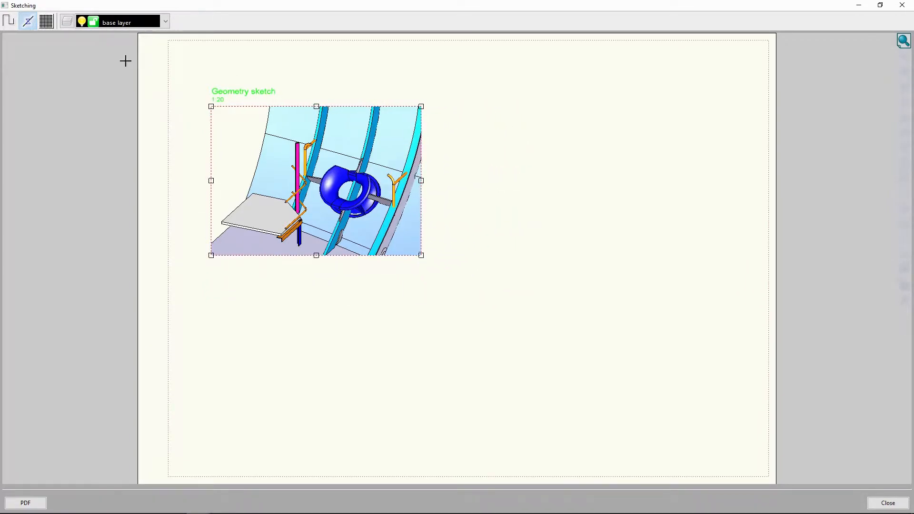
{"action": "left_click_drag", "start_coordinate": [211, 107], "coordinate": [289, 142]}
{"action": "right_click", "coordinate": [336, 173]}
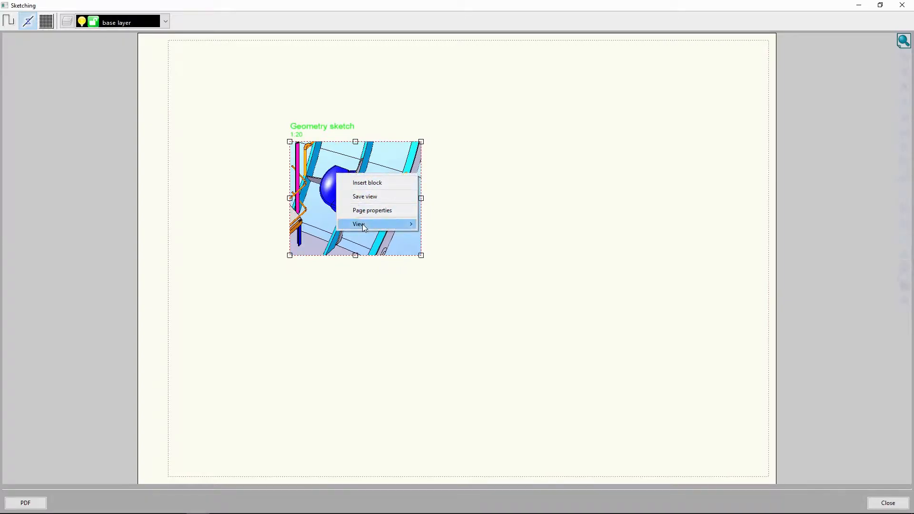
{"action": "mouse_move", "coordinate": [366, 225]}
{"action": "left_click", "coordinate": [460, 298]}
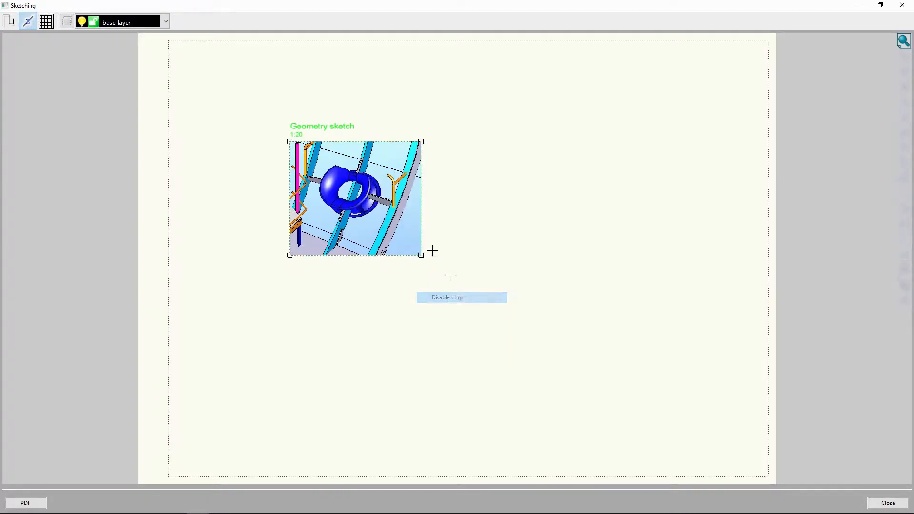
Shift the cropped view left and slightly down on the page, duplicate it, and place the copy to its right
{"action": "mouse_move", "coordinate": [357, 139]}
{"action": "left_mouse_down"}
{"action": "mouse_move", "coordinate": [302, 109]}
{"action": "mouse_move", "coordinate": [304, 157]}
{"action": "left_mouse_up"}
{"action": "right_click", "coordinate": [315, 185]}
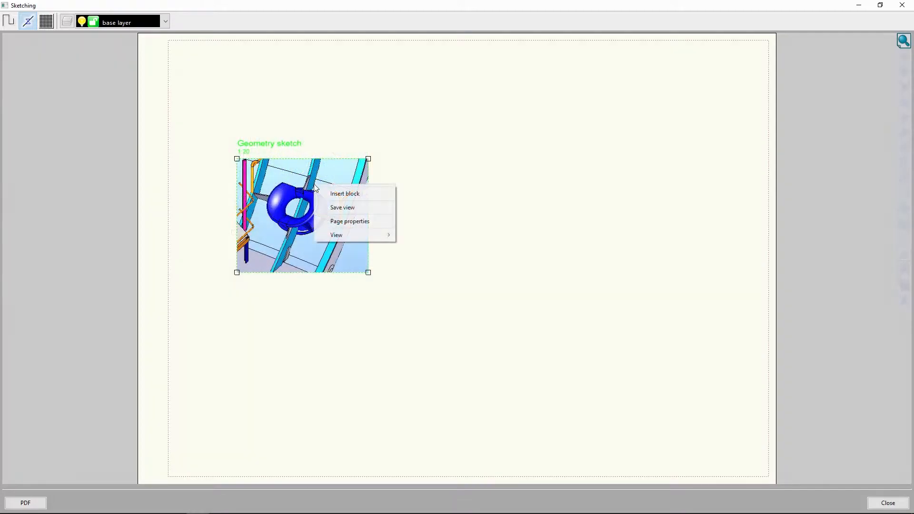
{"action": "mouse_move", "coordinate": [347, 234]}
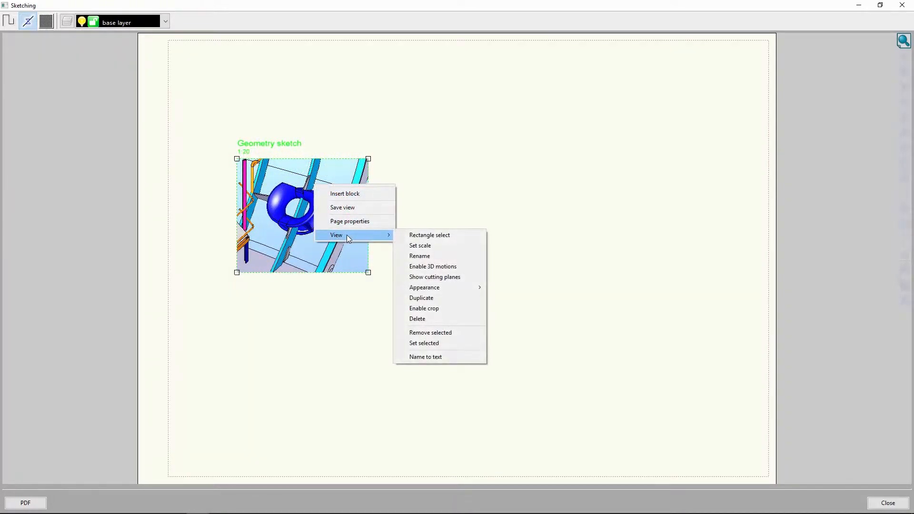
{"action": "left_click", "coordinate": [447, 300]}
{"action": "mouse_move", "coordinate": [312, 158]}
{"action": "left_mouse_down"}
{"action": "mouse_move", "coordinate": [512, 168]}
{"action": "mouse_move", "coordinate": [559, 158]}
{"action": "mouse_move", "coordinate": [550, 159]}
{"action": "left_mouse_up"}
Enable 3D motions for the duplicated sketch view, rotate its model to show the fairlead from a different angle, and disable 3D motions
{"action": "right_click", "coordinate": [542, 207]}
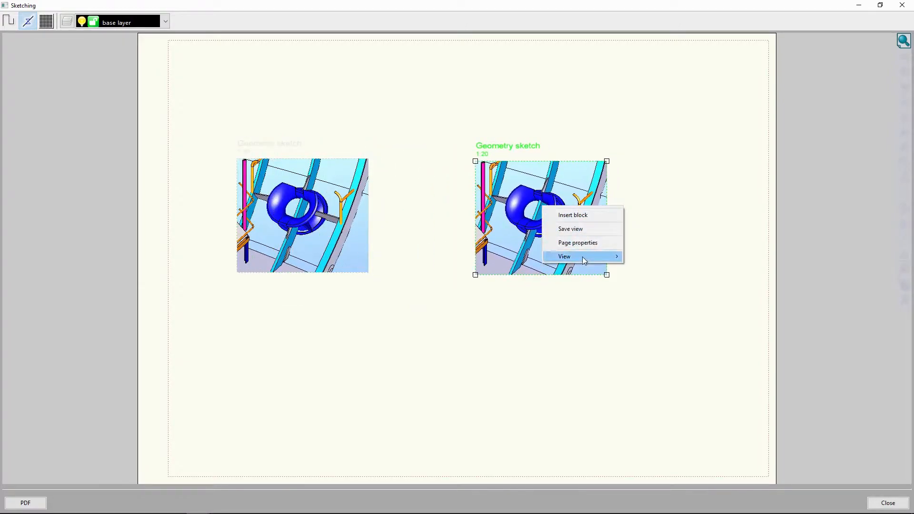
{"action": "mouse_move", "coordinate": [582, 257]}
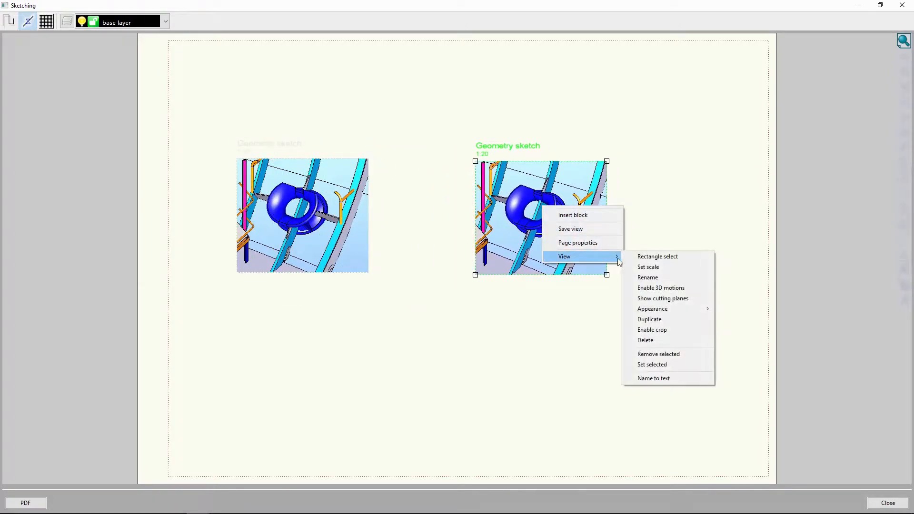
{"action": "left_click", "coordinate": [660, 288]}
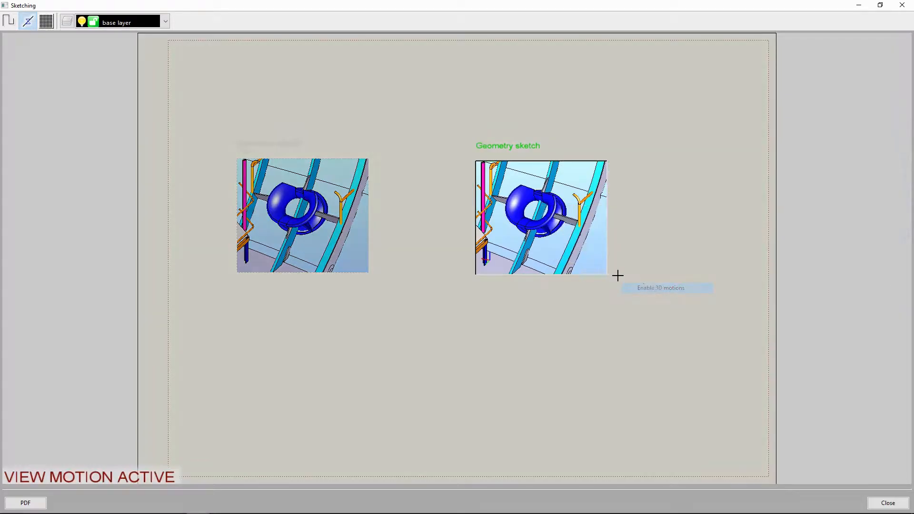
{"action": "mouse_move", "coordinate": [529, 214]}
{"action": "left_mouse_down"}
{"action": "mouse_move", "coordinate": [545, 248]}
{"action": "mouse_move", "coordinate": [572, 212]}
{"action": "mouse_move", "coordinate": [590, 213]}
{"action": "mouse_move", "coordinate": [557, 221]}
{"action": "mouse_move", "coordinate": [548, 237]}
{"action": "mouse_move", "coordinate": [561, 222]}
{"action": "mouse_move", "coordinate": [533, 221]}
{"action": "left_mouse_up"}
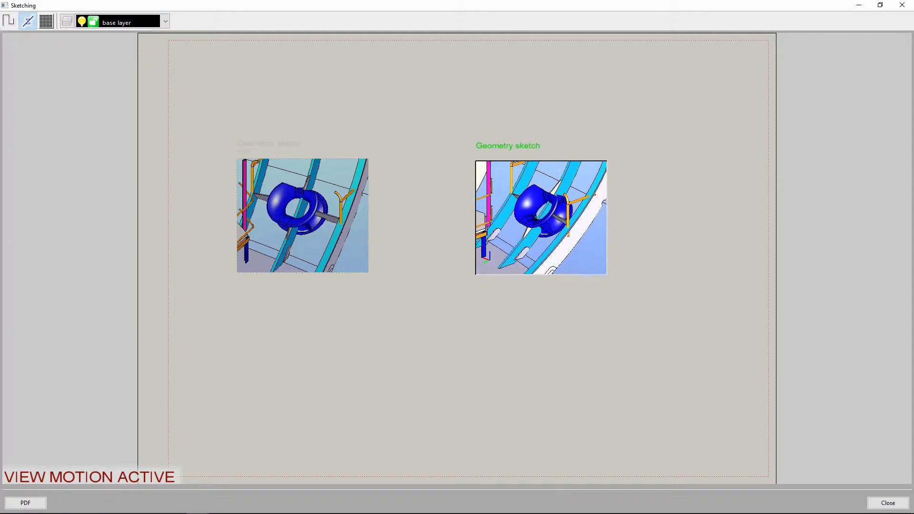
{"action": "right_click", "coordinate": [537, 221]}
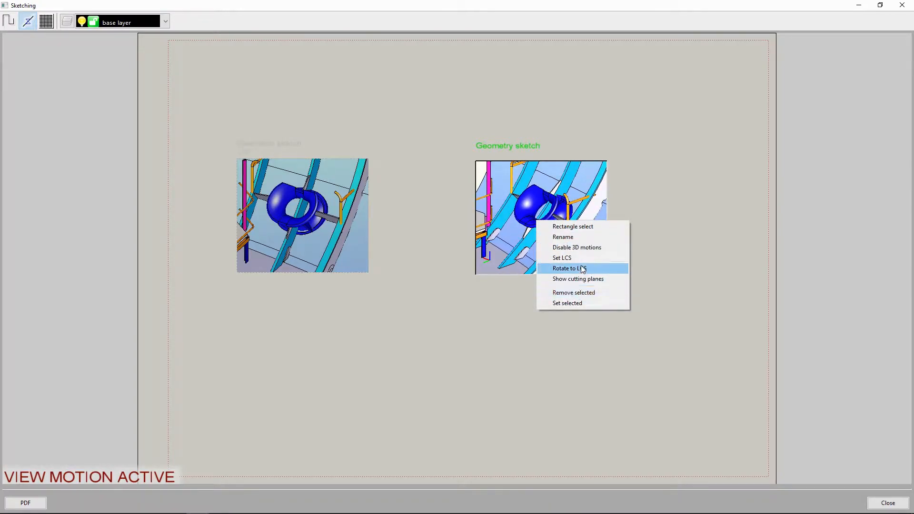
{"action": "left_click", "coordinate": [583, 248]}
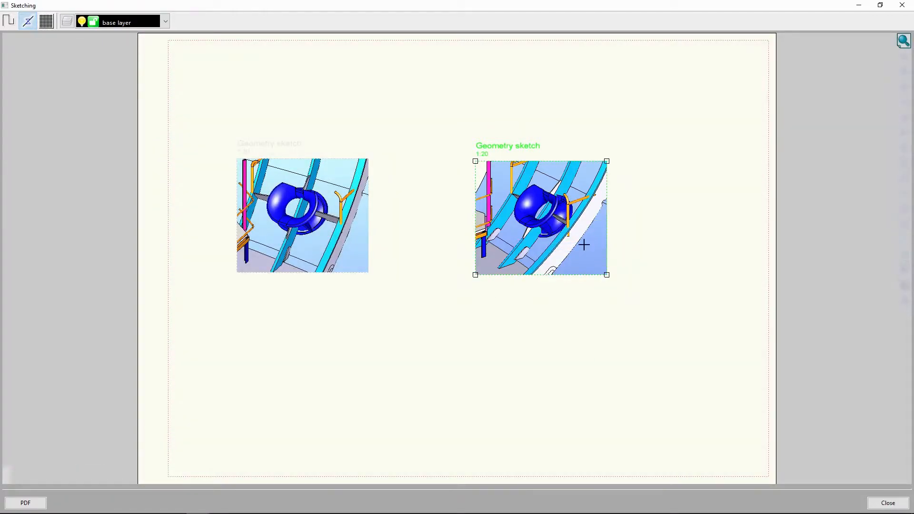
Set the appearance of the duplicated sketch view to Hidden lines
{"action": "right_click", "coordinate": [538, 195]}
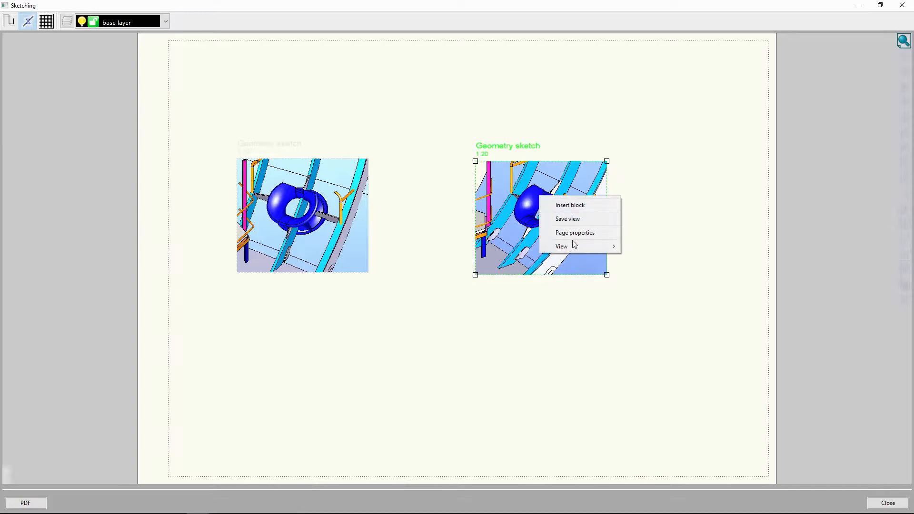
{"action": "mouse_move", "coordinate": [573, 243]}
{"action": "mouse_move", "coordinate": [673, 298]}
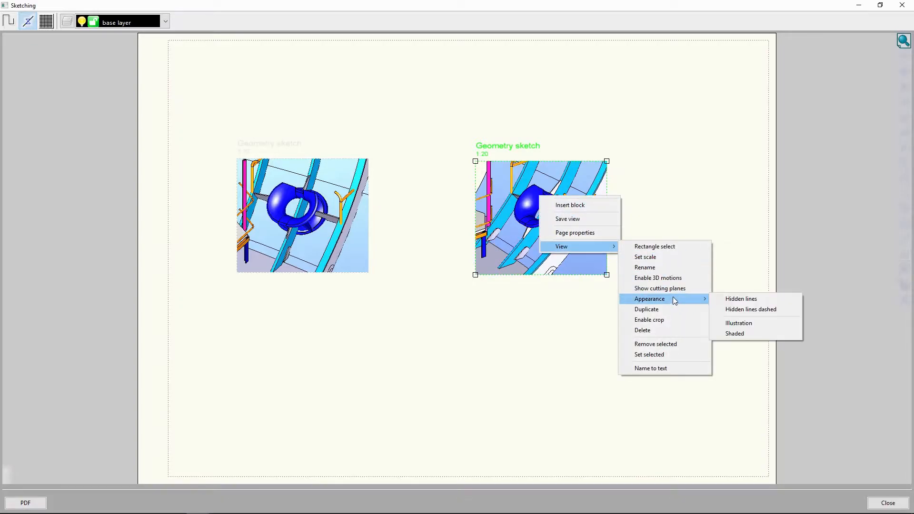
{"action": "left_click", "coordinate": [756, 297]}
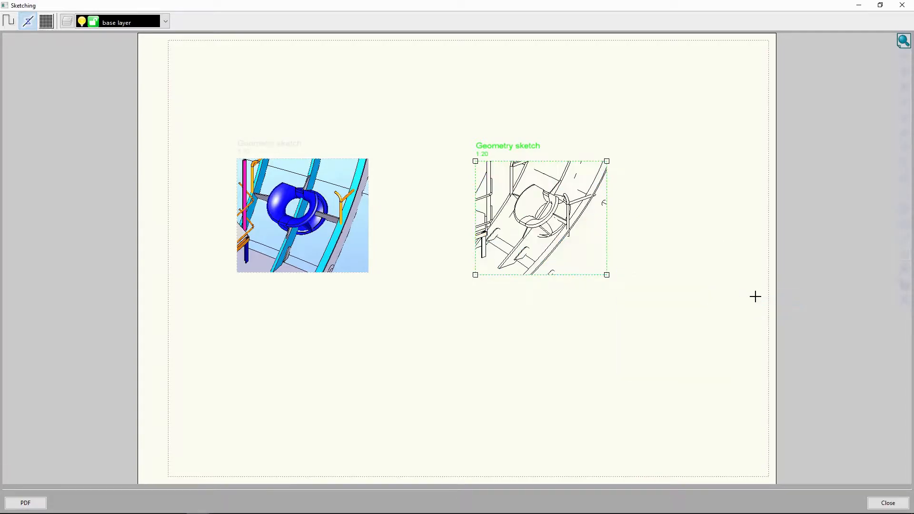
Set the appearance of the duplicated sketch view to Hidden lines dashed and inspect its linework up close
{"action": "right_click", "coordinate": [532, 194]}
{"action": "mouse_move", "coordinate": [586, 266]}
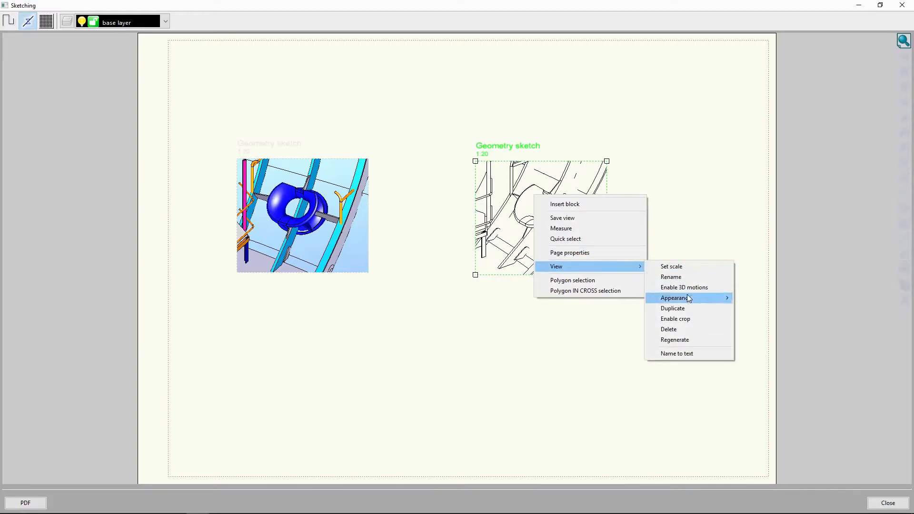
{"action": "mouse_move", "coordinate": [688, 297]}
{"action": "left_click", "coordinate": [762, 308]}
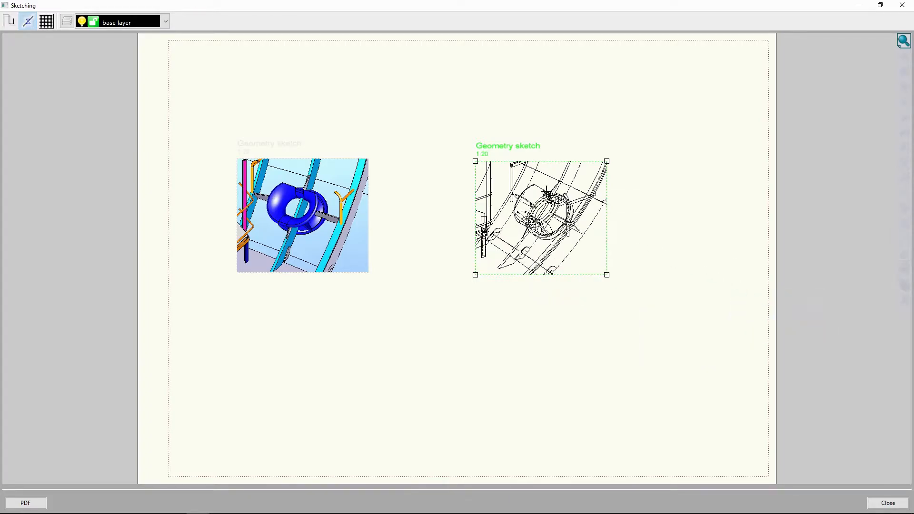
{"action": "scroll", "coordinate": [560, 191], "scroll_direction": "up", "scroll_amount": 5}
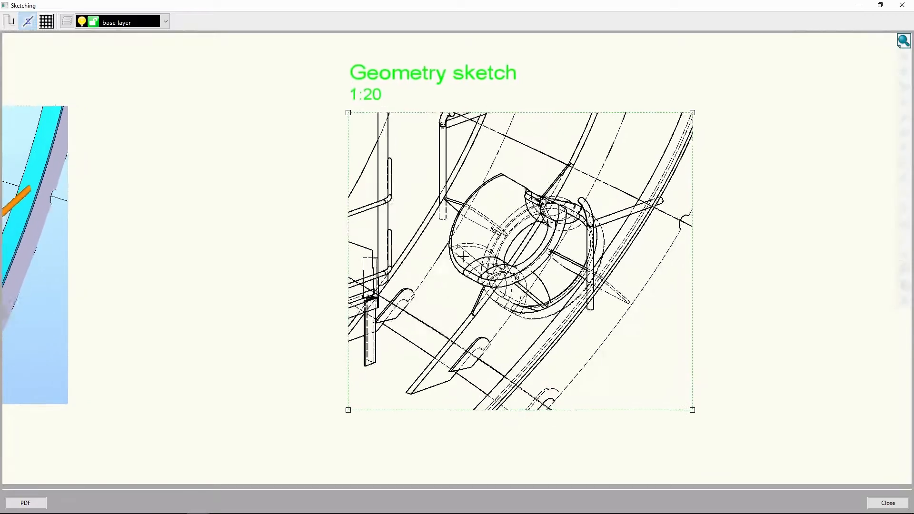
{"action": "scroll", "coordinate": [343, 219], "scroll_direction": "down", "scroll_amount": 3}
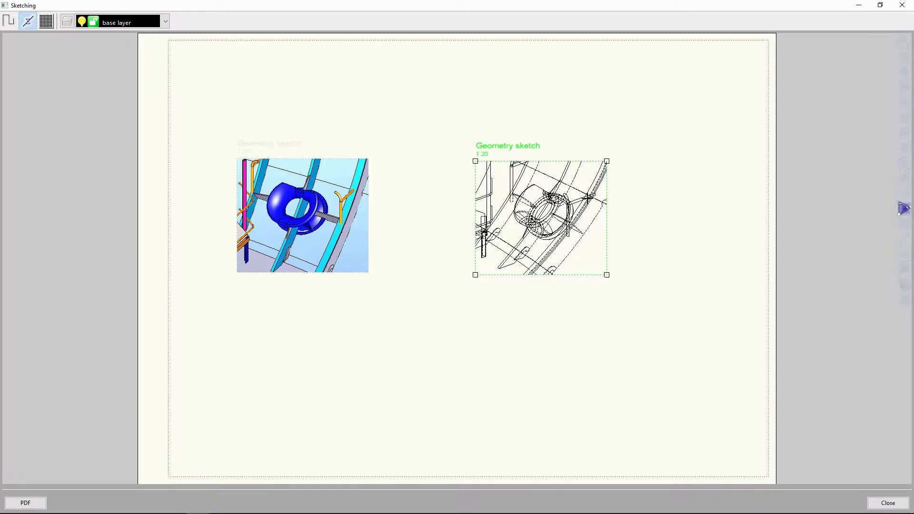
Draw a closed cloud polyline around the blue fairlead in the original shaded view
{"action": "mouse_move", "coordinate": [905, 137]}
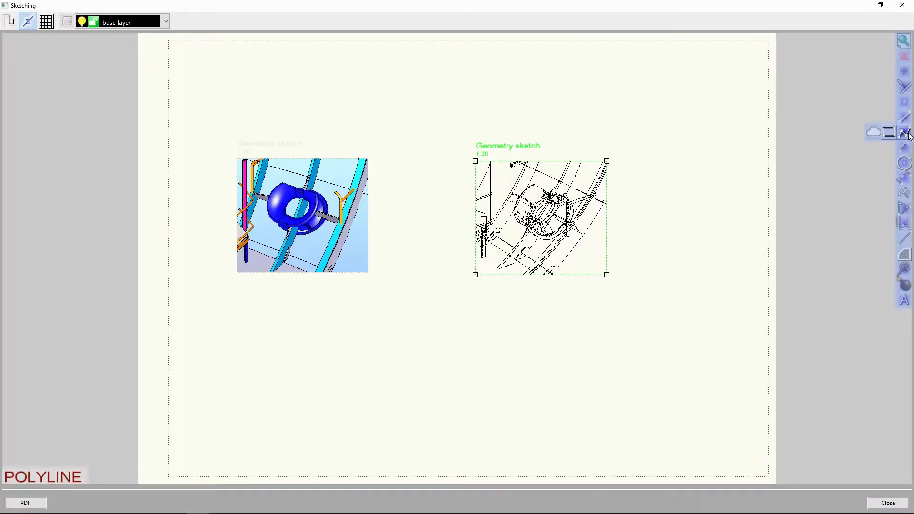
{"action": "left_click", "coordinate": [876, 133]}
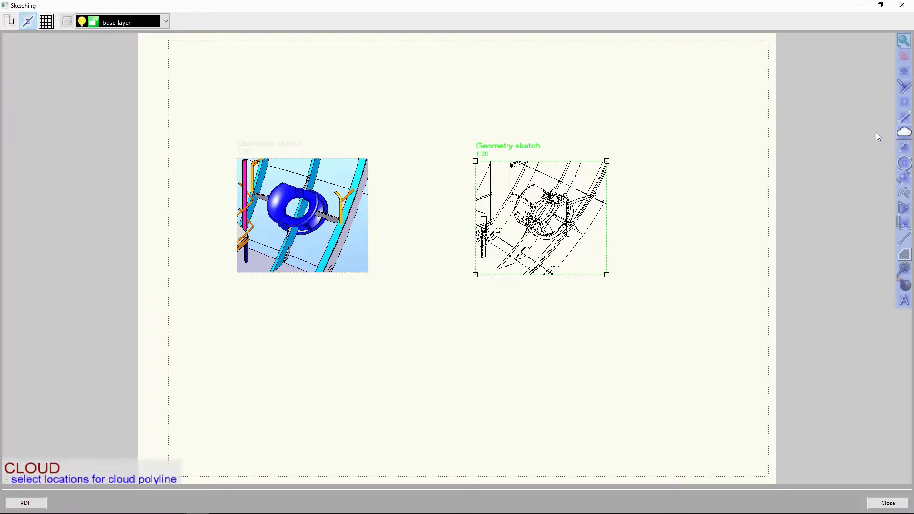
{"action": "left_click", "coordinate": [296, 172]}
{"action": "left_click", "coordinate": [256, 192]}
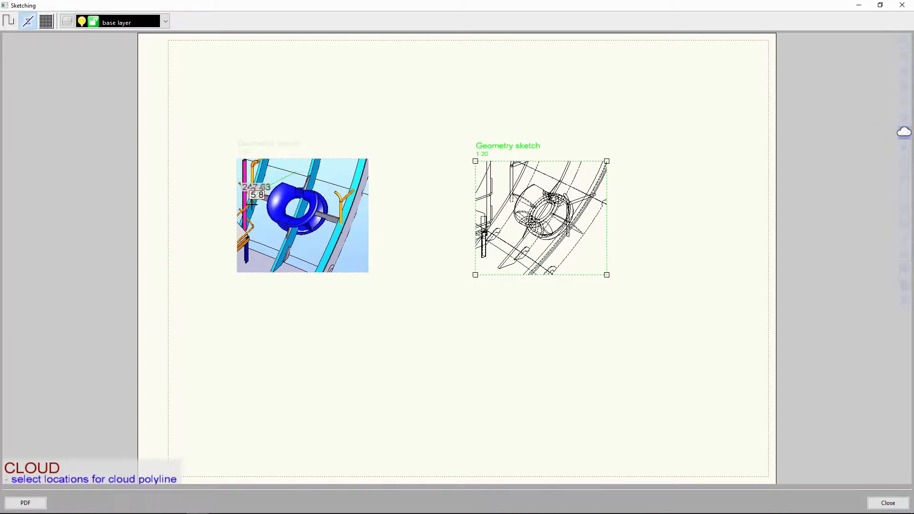
{"action": "left_click", "coordinate": [250, 218]}
{"action": "left_click", "coordinate": [290, 249]}
{"action": "left_click", "coordinate": [351, 197]}
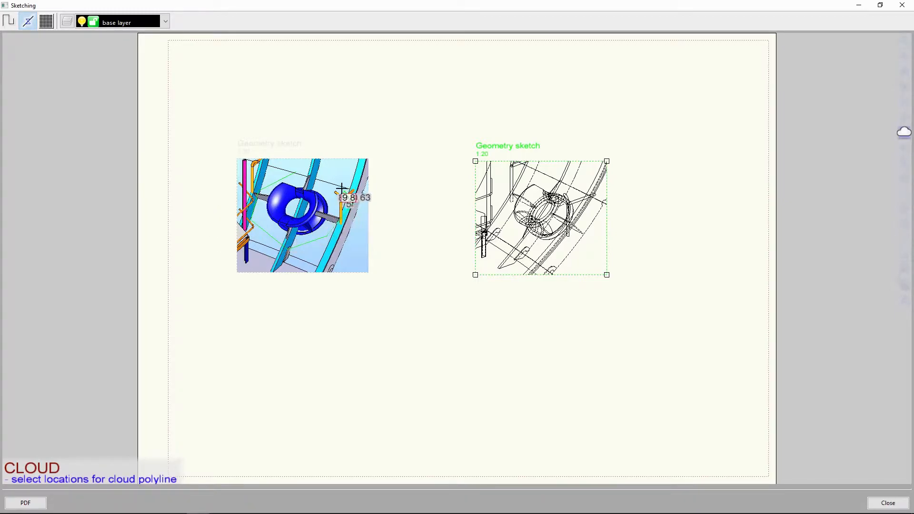
{"action": "left_click", "coordinate": [338, 179]}
{"action": "left_click", "coordinate": [315, 168]}
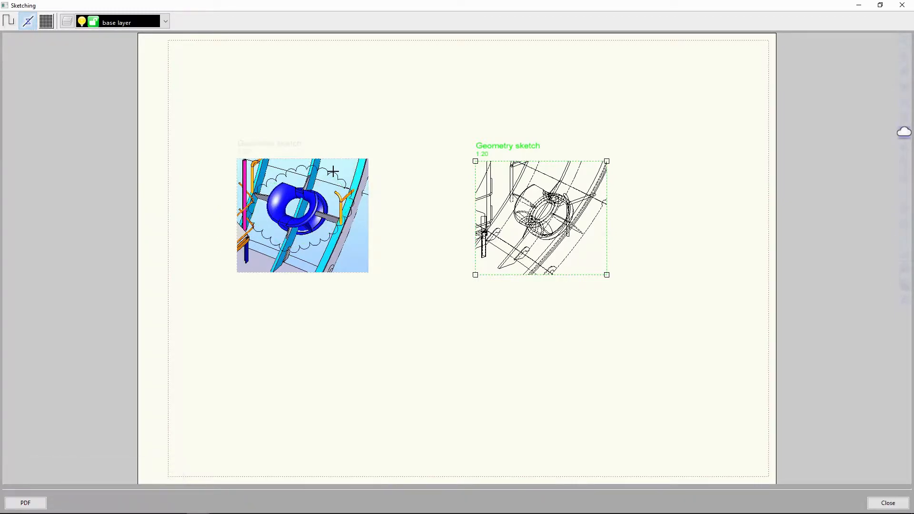
Draw a closed cloud polyline around the fairlead in the duplicated line-drawn view
{"action": "left_click", "coordinate": [494, 206]}
{"action": "left_click", "coordinate": [507, 236]}
{"action": "left_click", "coordinate": [543, 246]}
{"action": "left_click", "coordinate": [587, 239]}
{"action": "left_click", "coordinate": [593, 214]}
{"action": "left_click", "coordinate": [580, 187]}
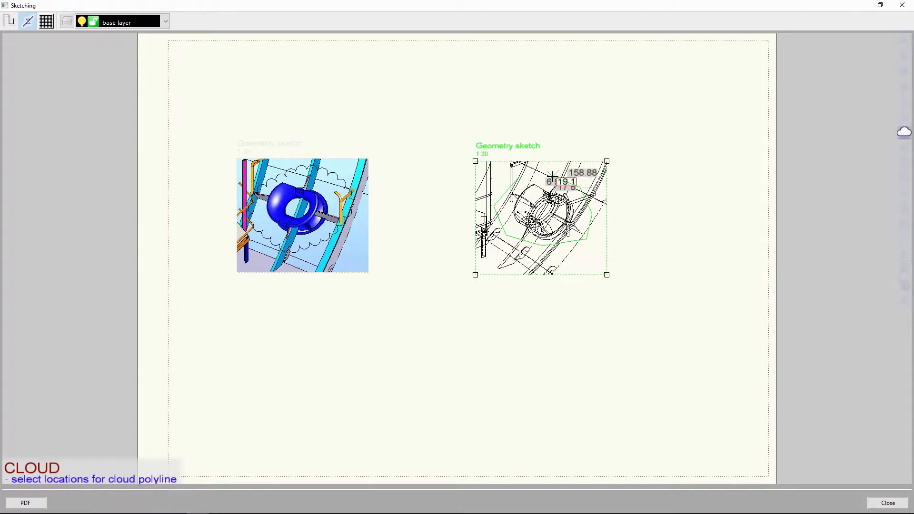
{"action": "left_click", "coordinate": [526, 178]}
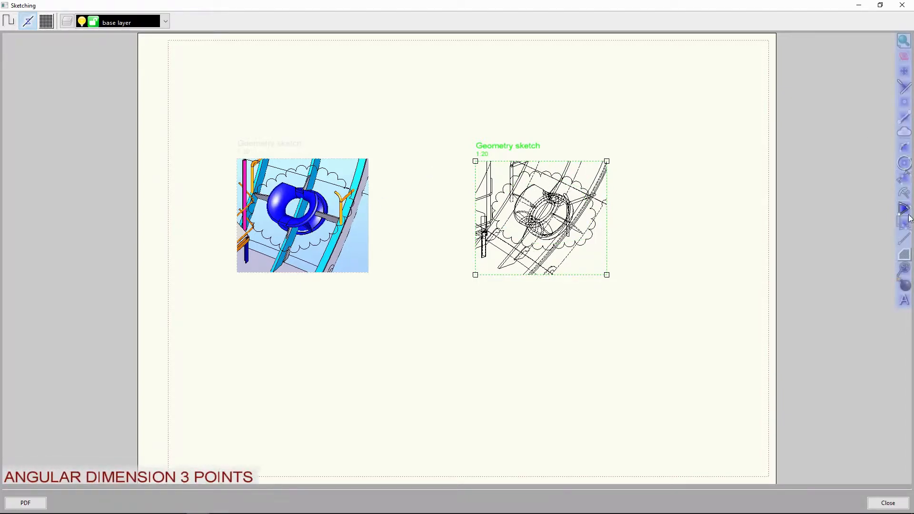
Add a leader from the cloud in the shaded view, ending in a horizontal orthogonal segment with the text "PROFILE MUST BE CUTTED"
{"action": "left_click", "coordinate": [906, 243]}
{"action": "scroll", "coordinate": [376, 122], "scroll_direction": "up", "scroll_amount": 3}
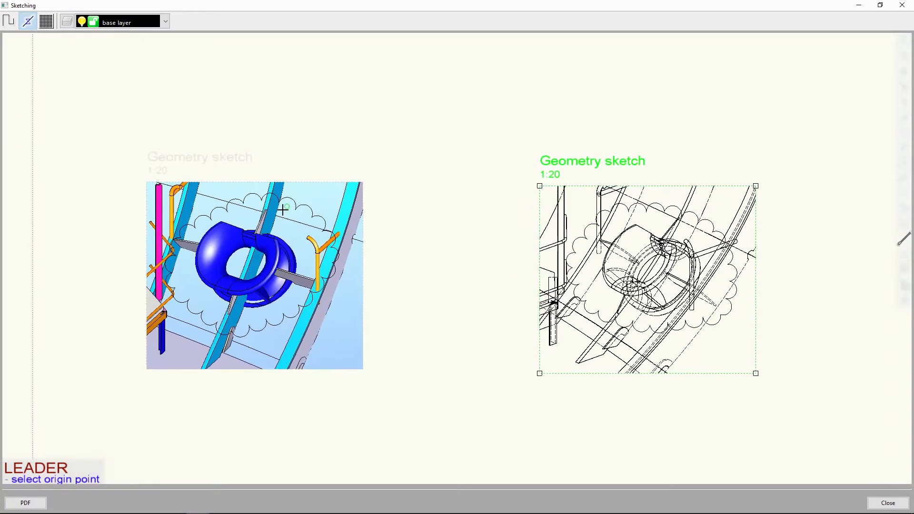
{"action": "left_click", "coordinate": [287, 208]}
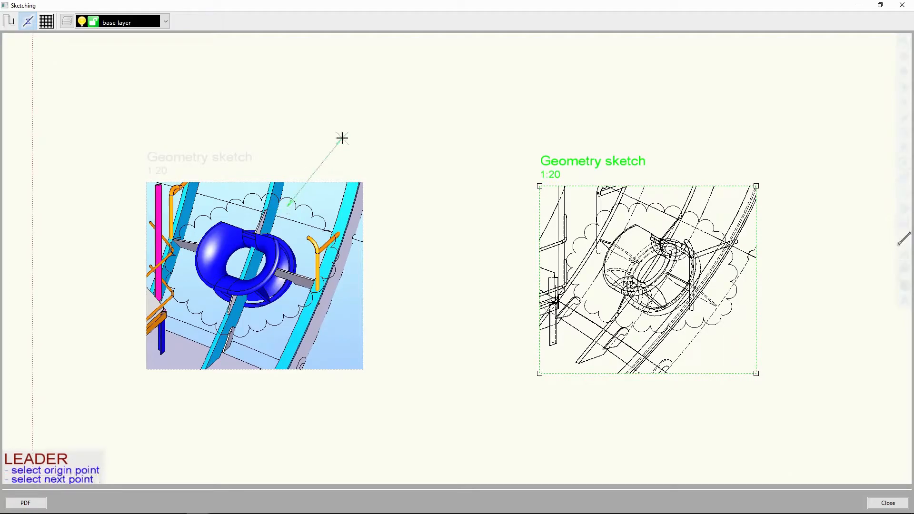
{"action": "left_click", "coordinate": [331, 152]}
{"action": "left_click", "coordinate": [8, 21]}
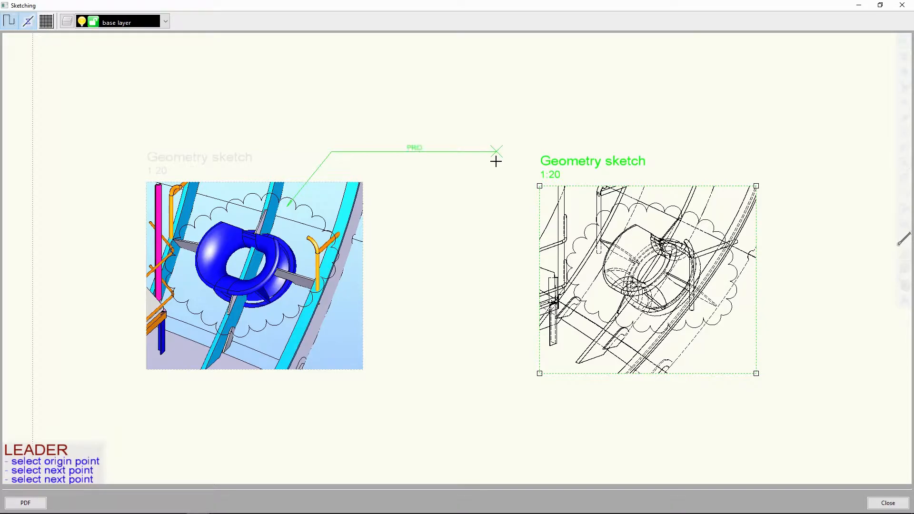
{"action": "type", "text": "LE MUST BE CUTTED"}
{"action": "left_click", "coordinate": [497, 159]}
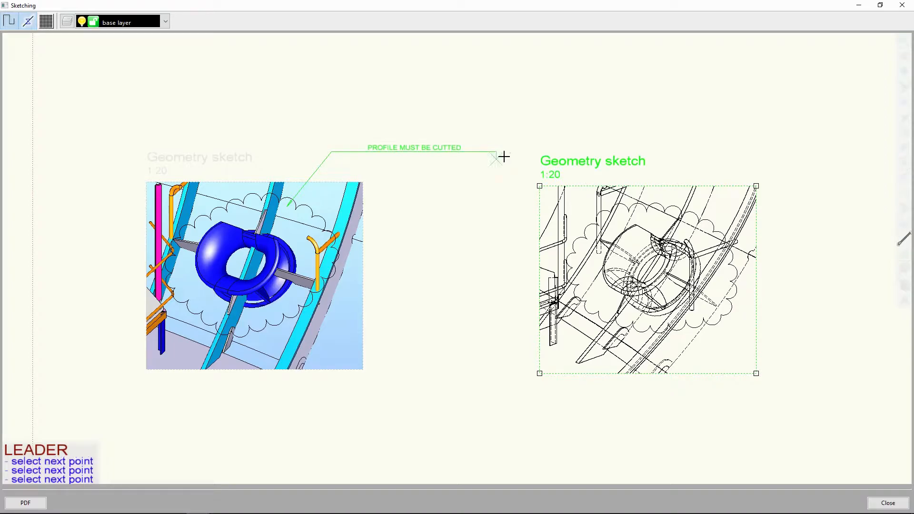
{"action": "right_click", "coordinate": [524, 137]}
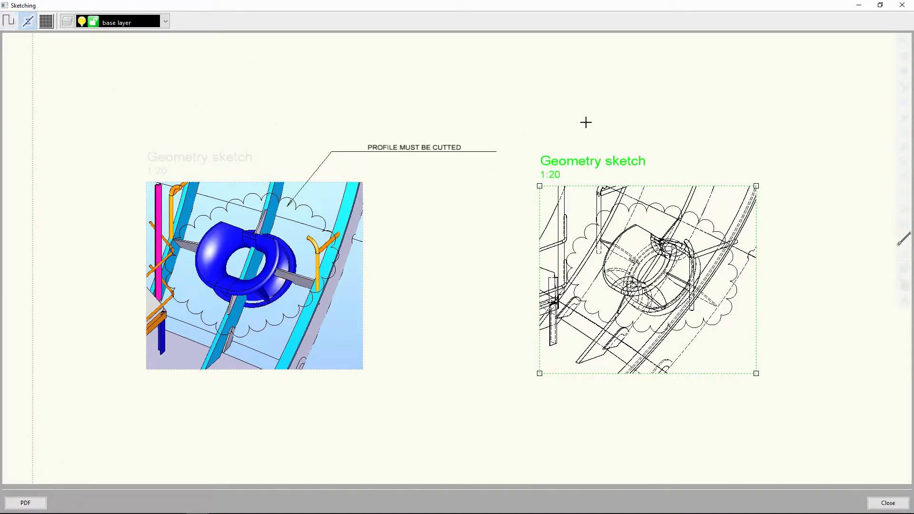
Add a second, textless leader from inside the cloud in the line-drawn view to the free end of the existing note's line
{"action": "left_click", "coordinate": [904, 239]}
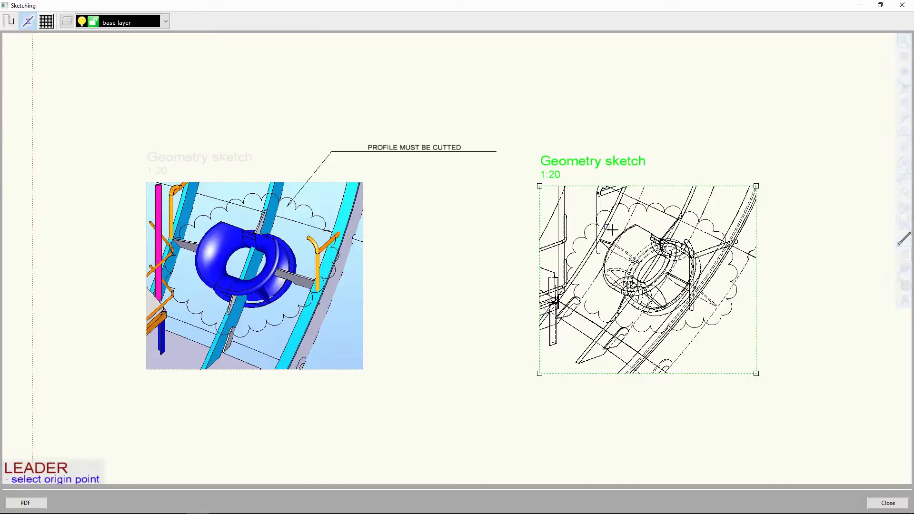
{"action": "scroll", "coordinate": [616, 227], "scroll_direction": "up", "scroll_amount": 6}
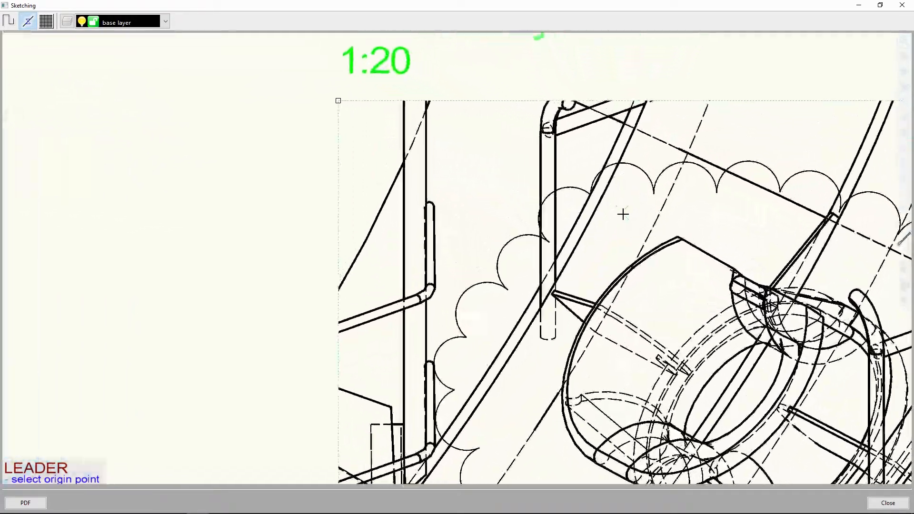
{"action": "left_click", "coordinate": [615, 213]}
{"action": "scroll", "coordinate": [618, 211], "scroll_direction": "down", "scroll_amount": 6}
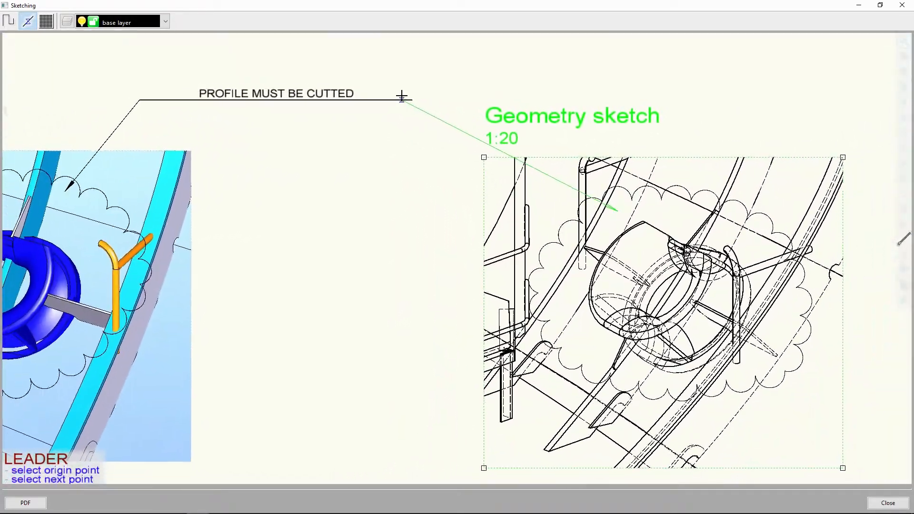
{"action": "left_click", "coordinate": [406, 101]}
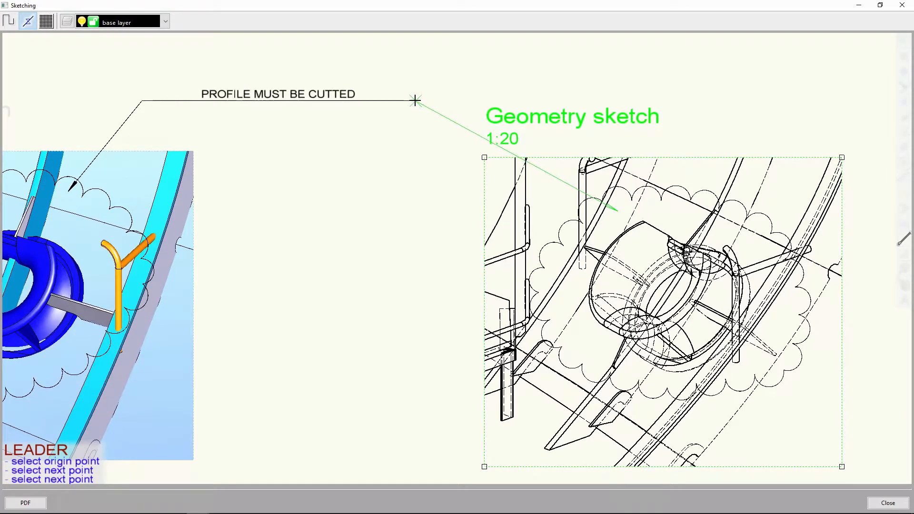
{"action": "left_click", "coordinate": [411, 100]}
{"action": "right_click", "coordinate": [422, 84]}
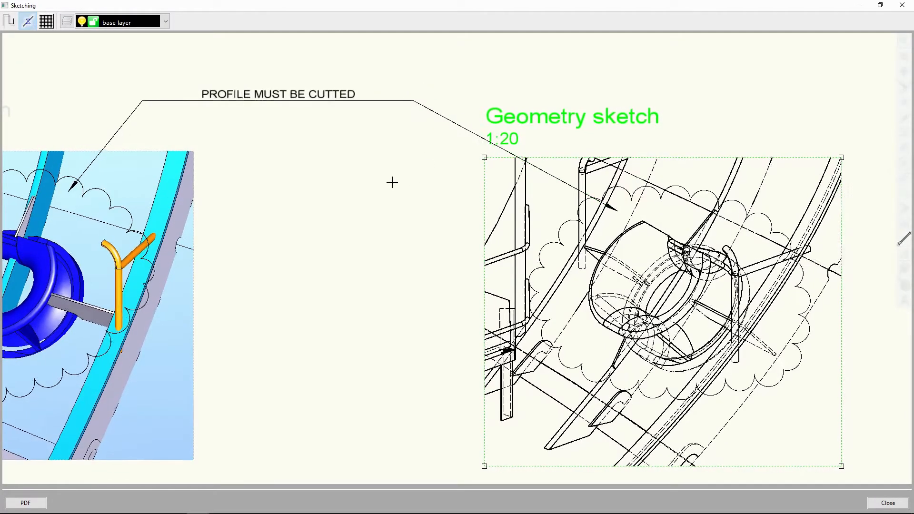
Review the sketch's layers and the line types available for the 0.3 layer, leaving the layer settings unchanged
{"action": "scroll", "coordinate": [393, 182], "scroll_direction": "down", "scroll_amount": 2}
{"action": "scroll", "coordinate": [388, 204], "scroll_direction": "down", "scroll_amount": 1}
{"action": "middle_click_drag", "start_coordinate": [388, 204], "coordinate": [407, 236]}
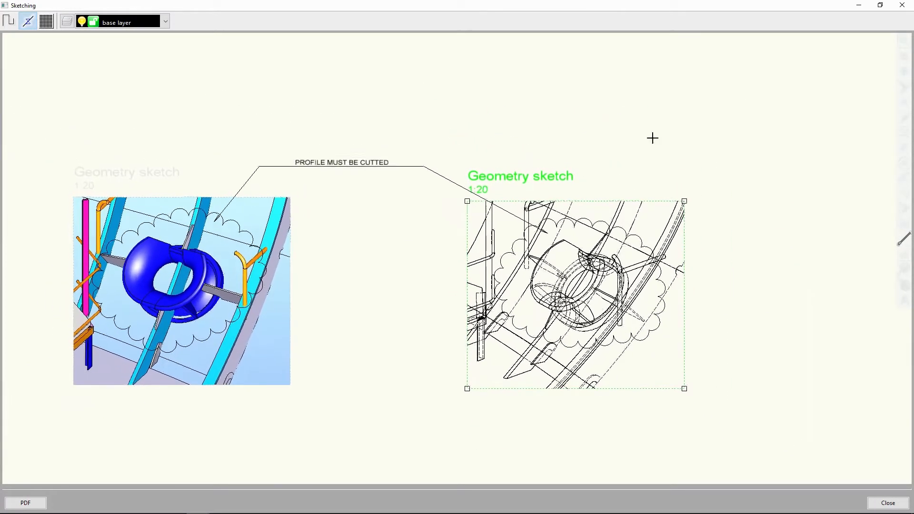
{"action": "left_click", "coordinate": [904, 41]}
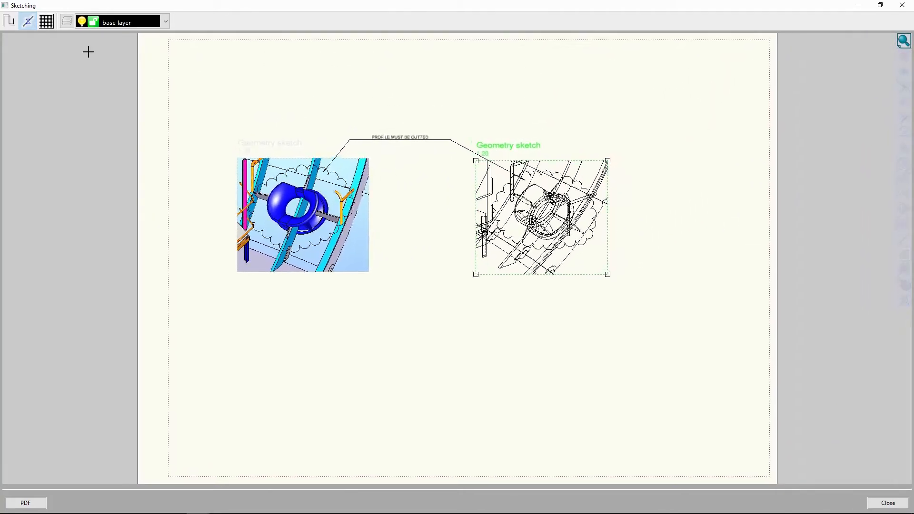
{"action": "left_click", "coordinate": [165, 21]}
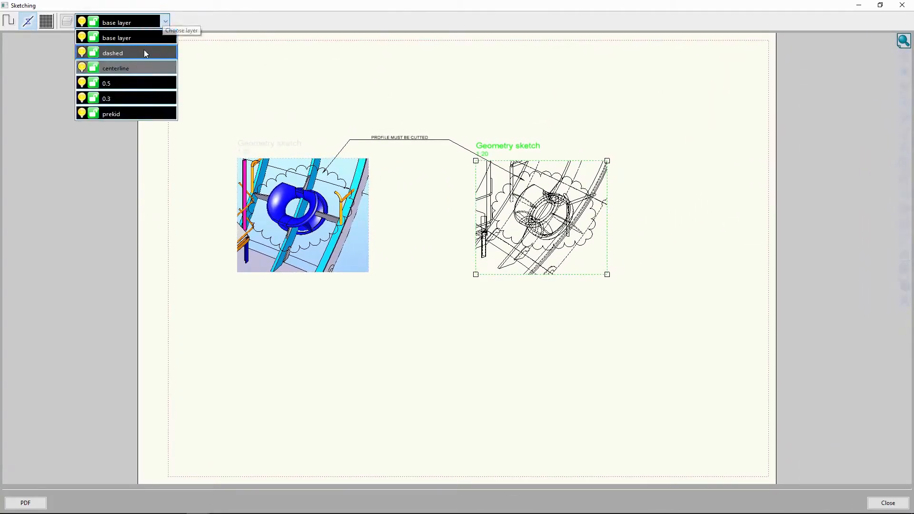
{"action": "left_click", "coordinate": [67, 21]}
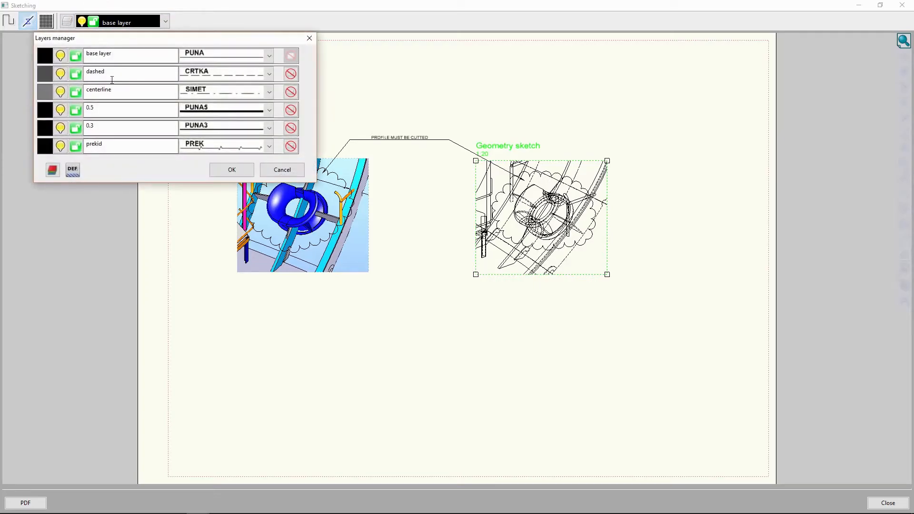
{"action": "left_click", "coordinate": [270, 129]}
{"action": "scroll", "coordinate": [234, 218], "scroll_direction": "down", "scroll_amount": 10}
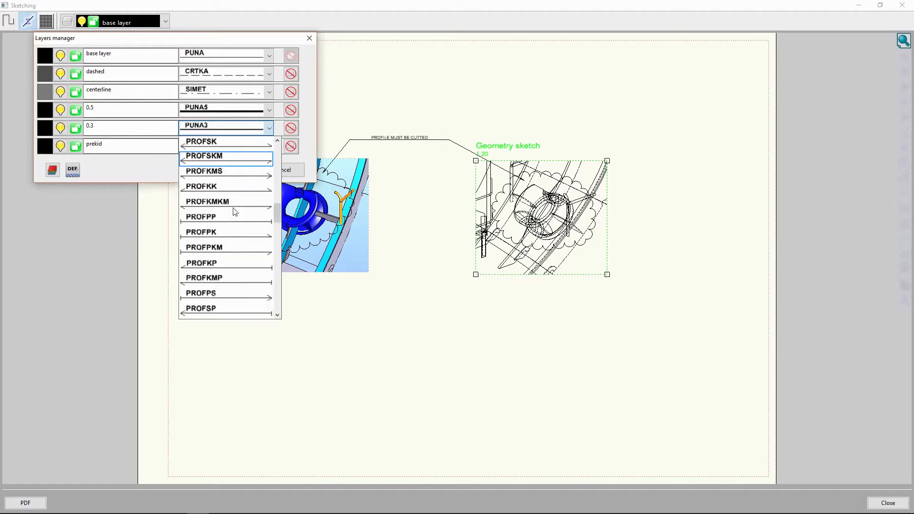
{"action": "scroll", "coordinate": [235, 218], "scroll_direction": "up", "scroll_amount": 10}
{"action": "left_click", "coordinate": [123, 153]}
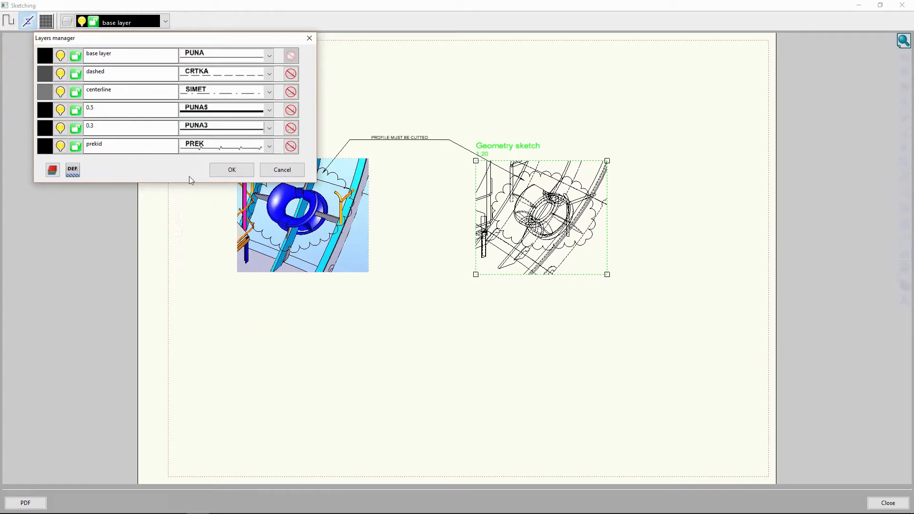
{"action": "left_click", "coordinate": [302, 171]}
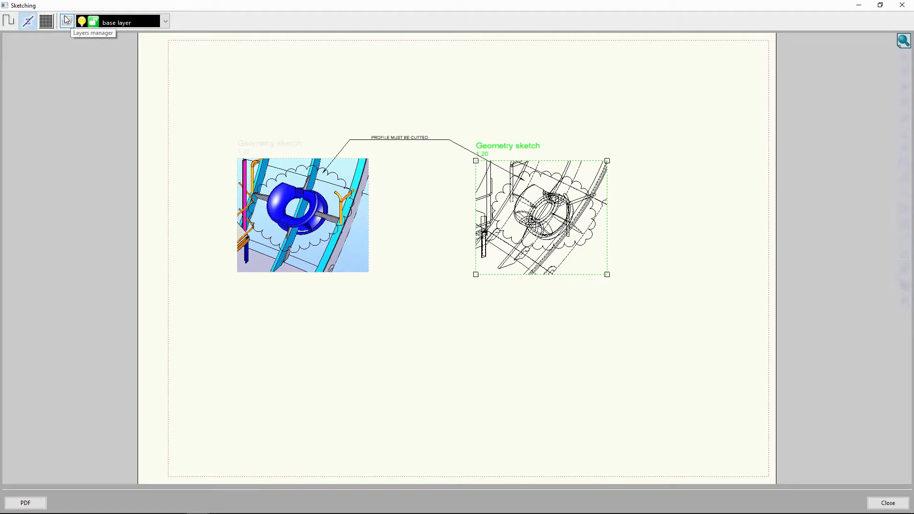
Hide the base layer and show it again
{"action": "left_click", "coordinate": [83, 23]}
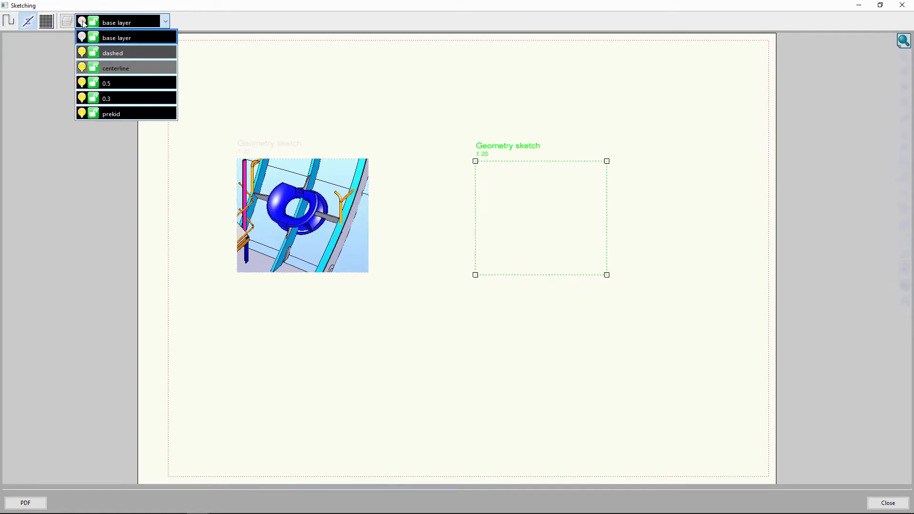
{"action": "left_click", "coordinate": [83, 23]}
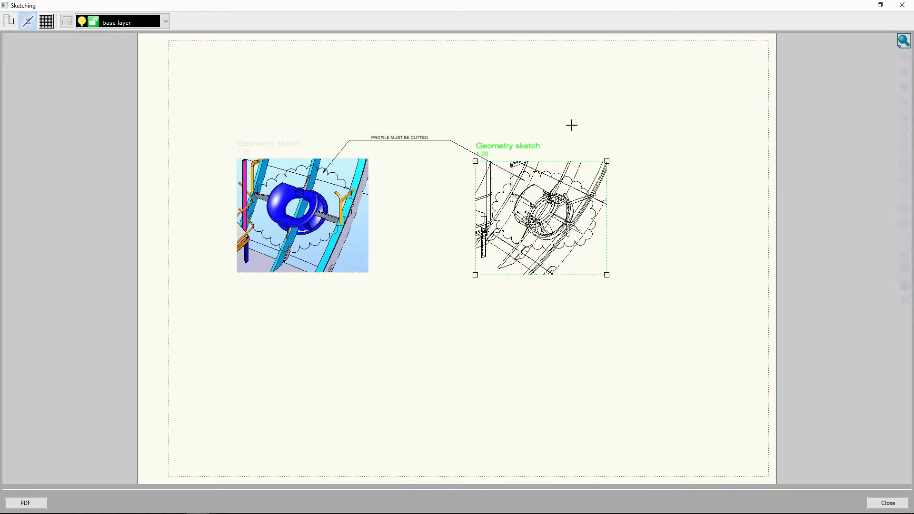
{"action": "mouse_move", "coordinate": [905, 40]}
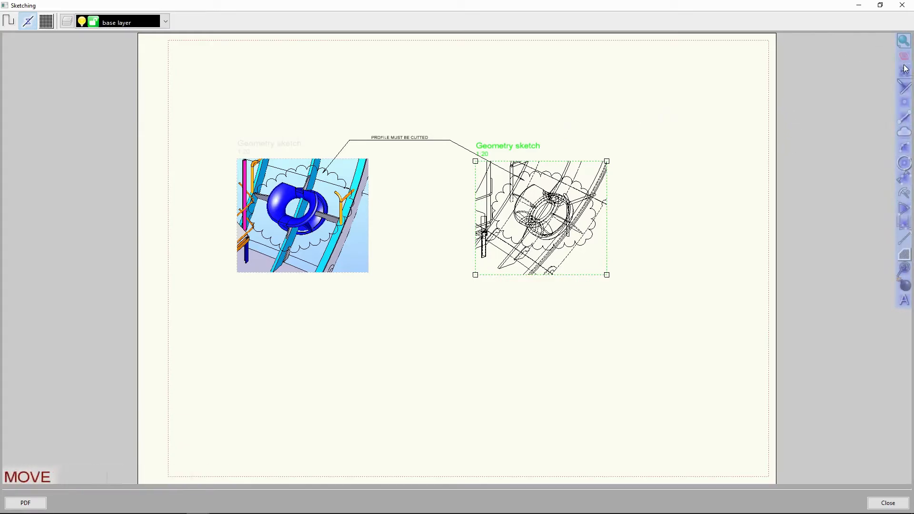
{"action": "mouse_move", "coordinate": [906, 70]}
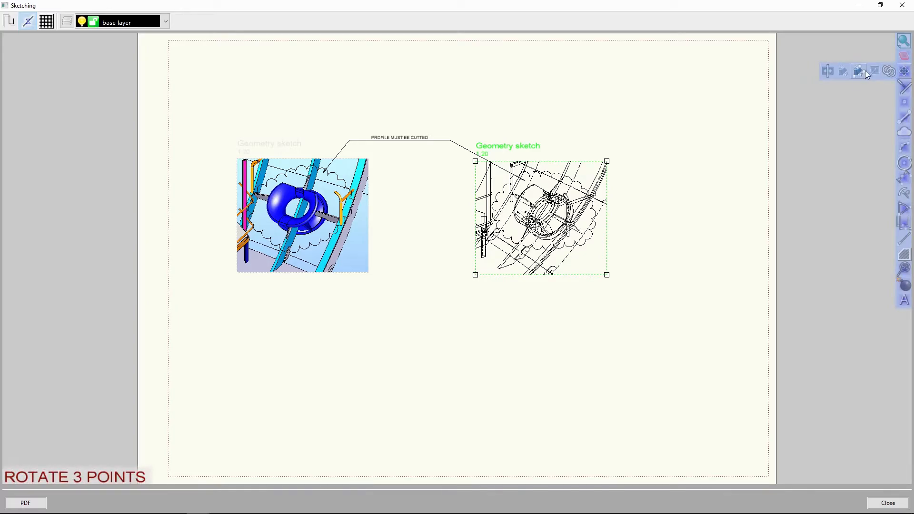
{"action": "mouse_move", "coordinate": [907, 89]}
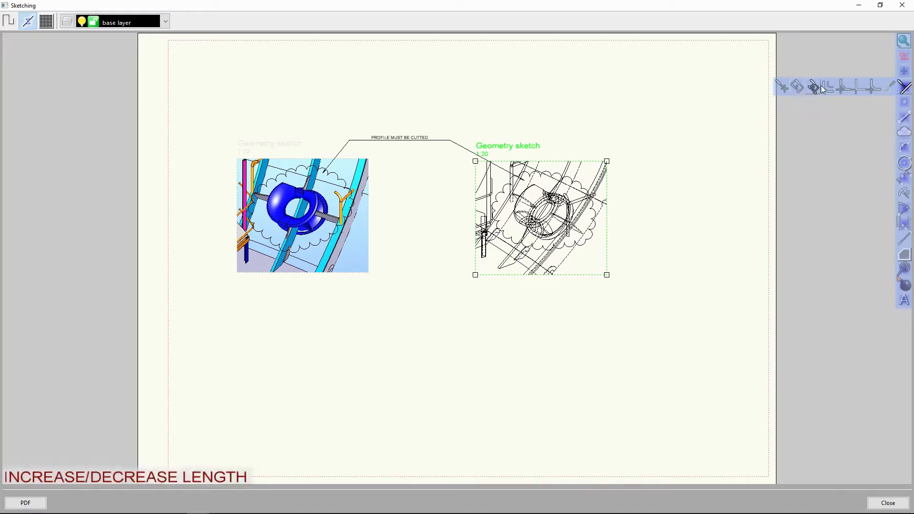
{"action": "mouse_move", "coordinate": [907, 109]}
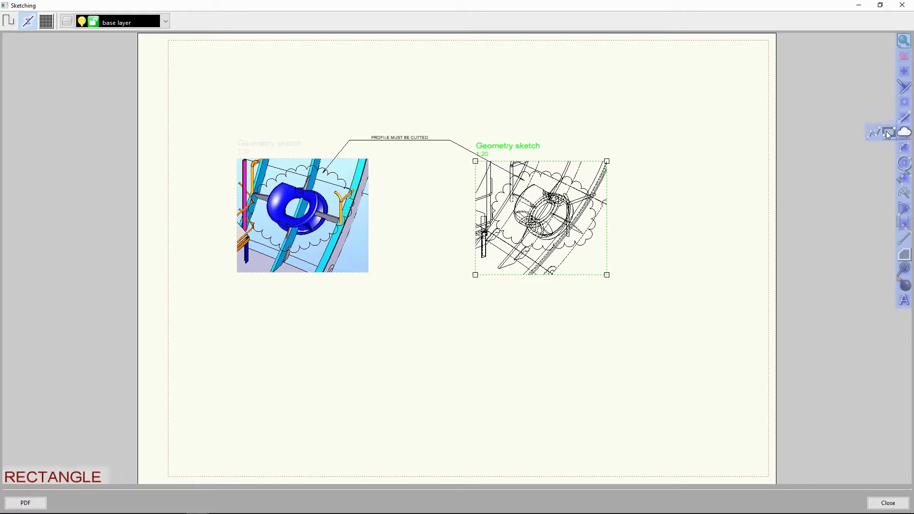
{"action": "mouse_move", "coordinate": [906, 150]}
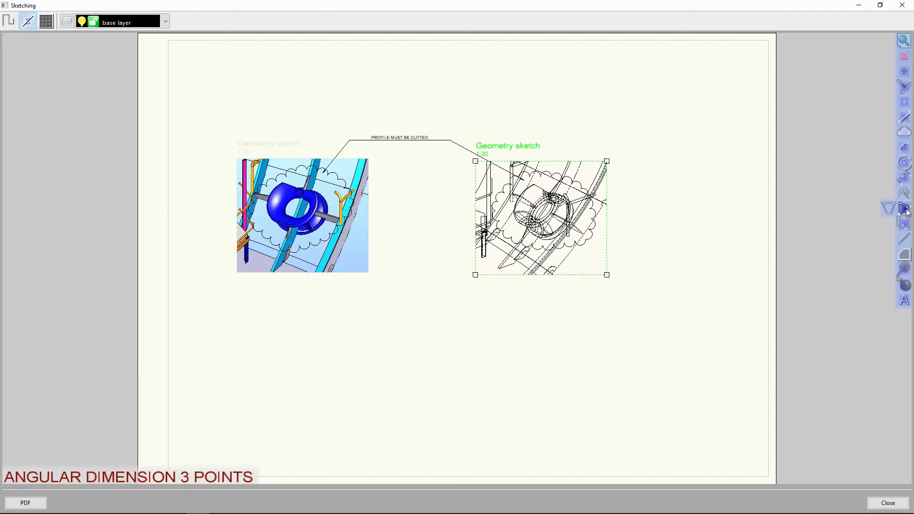
{"action": "mouse_move", "coordinate": [905, 223]}
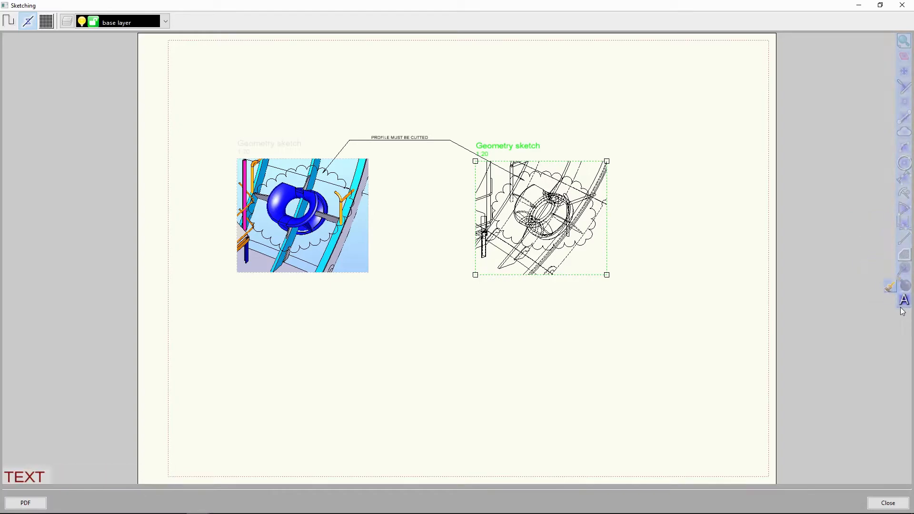
{"action": "mouse_move", "coordinate": [905, 300]}
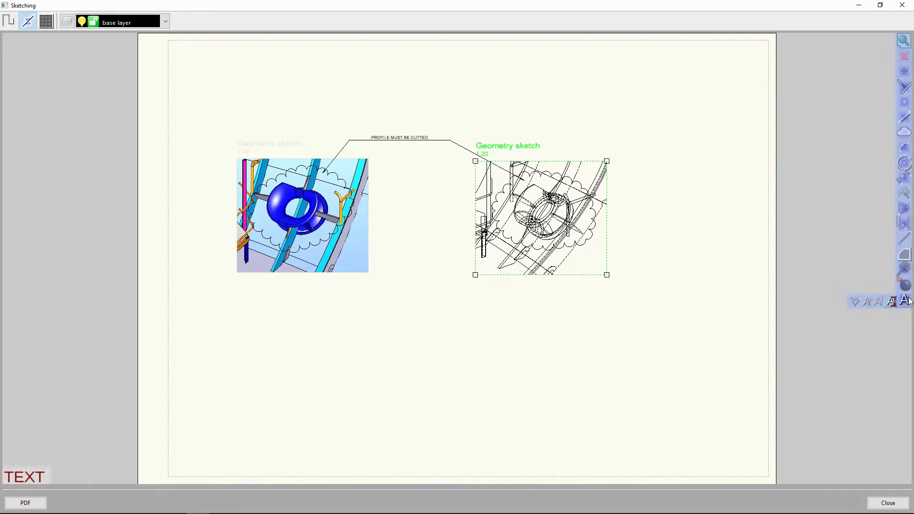
{"action": "left_click", "coordinate": [905, 300]}
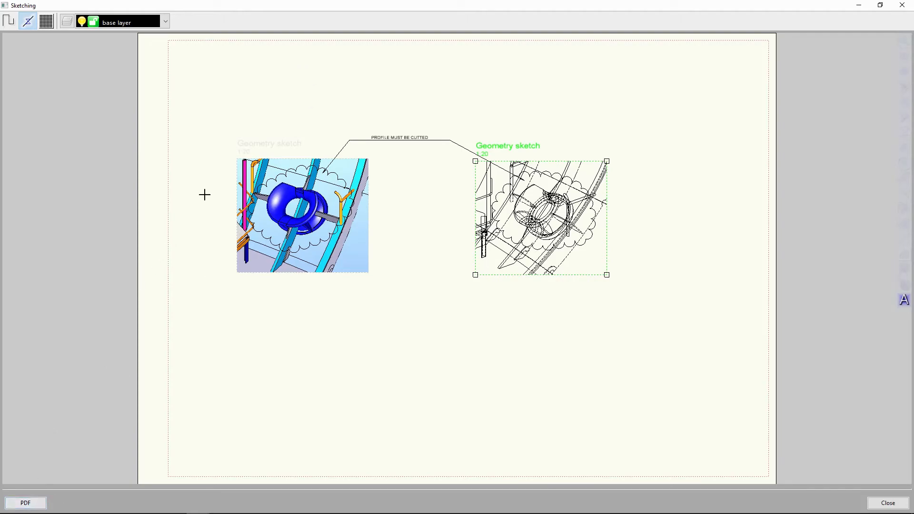
Export the sketch to the Desktop as a PDF file named SKETCH and look over the page in Adobe Acrobat Reader
{"action": "left_click", "coordinate": [25, 506]}
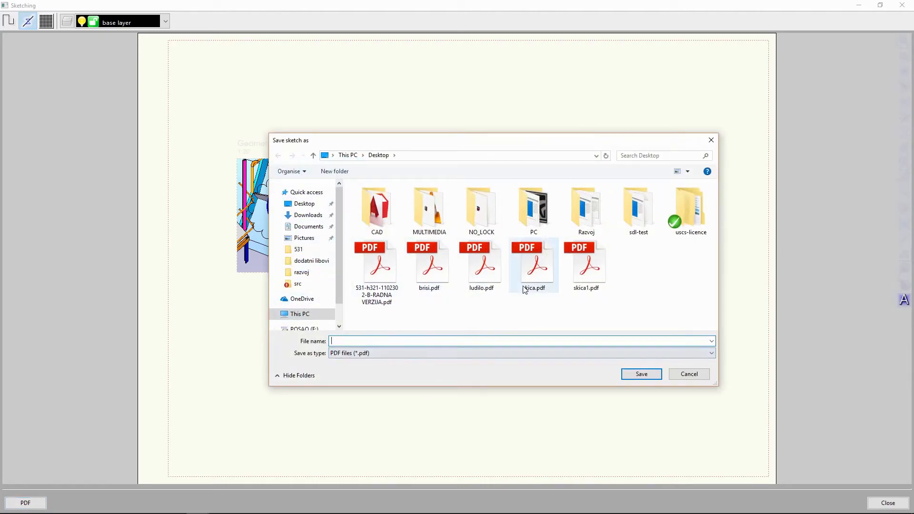
{"action": "type", "text": "SKETCH"}
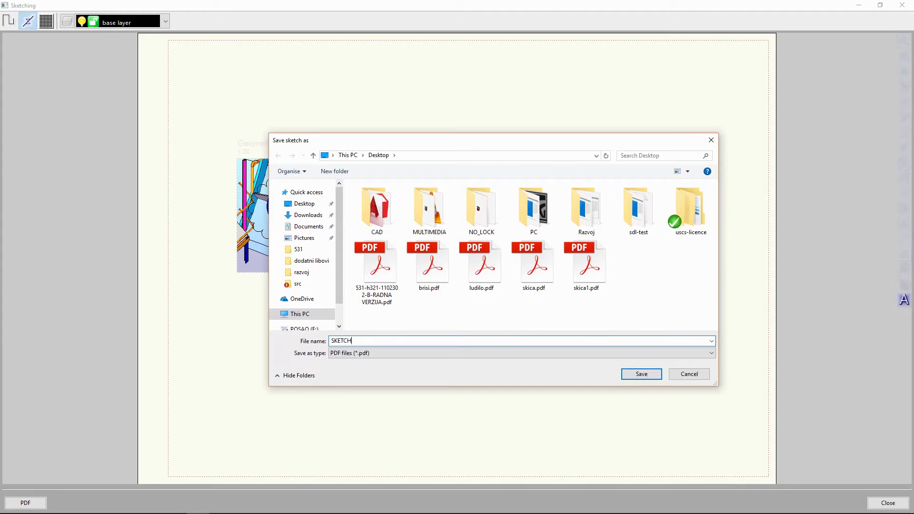
{"action": "key", "text": "Return"}
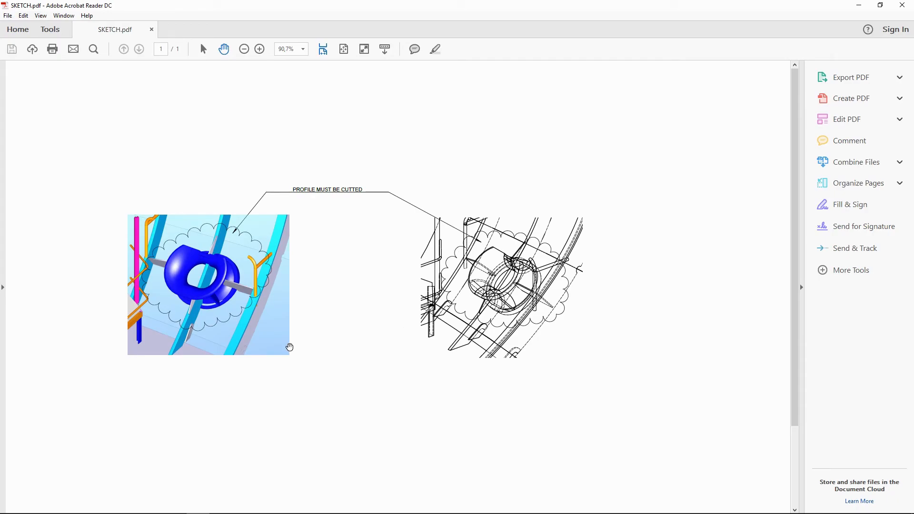
{"action": "scroll", "coordinate": [301, 331], "scroll_direction": "down", "scroll_amount": 2}
{"action": "scroll", "coordinate": [301, 331], "scroll_direction": "up", "scroll_amount": 1}
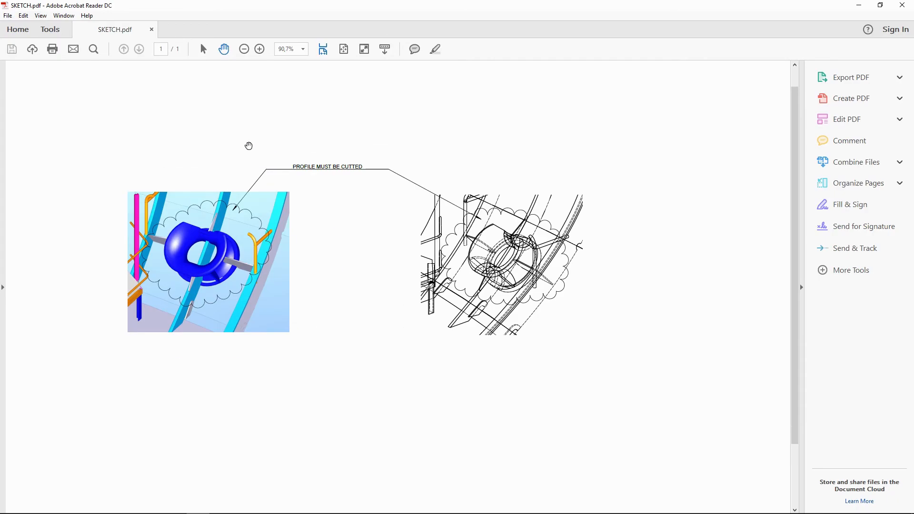